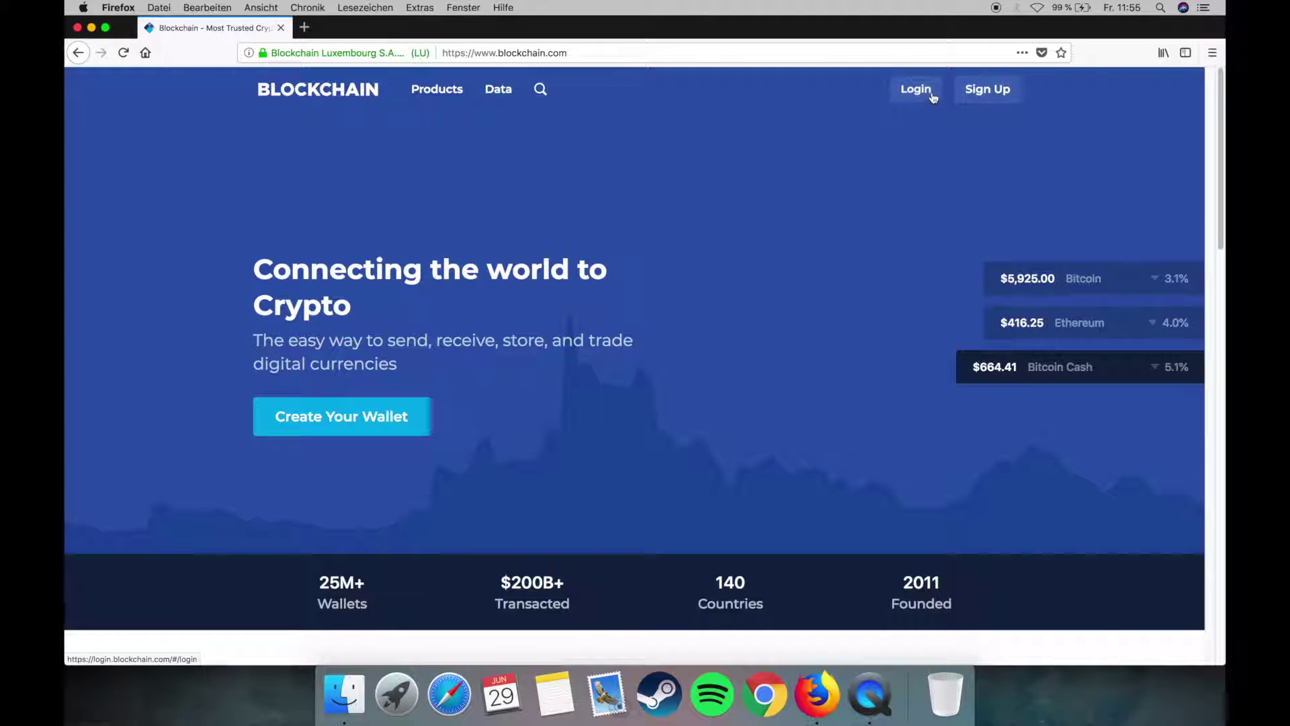
- Open the wallet sign-up form, dismiss the domain notice, and clear a mistakenly pasted bitcoin address
click(1007, 97)
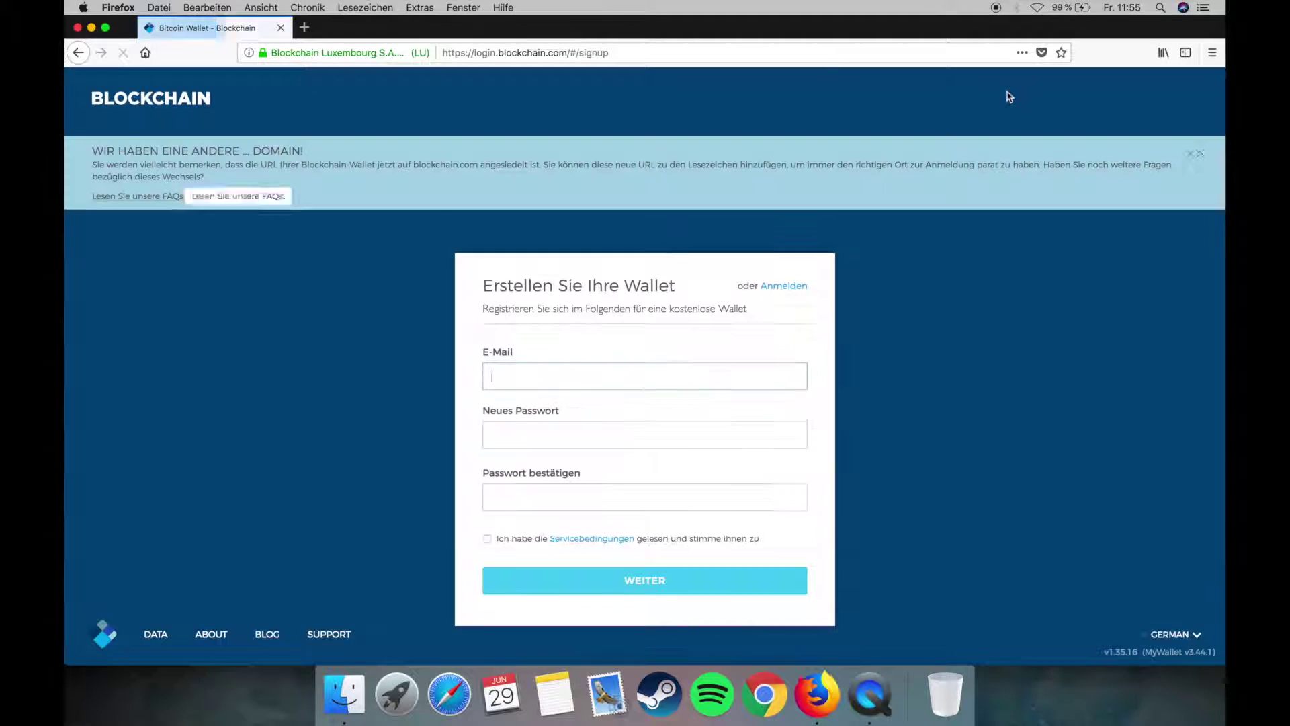
click(1200, 154)
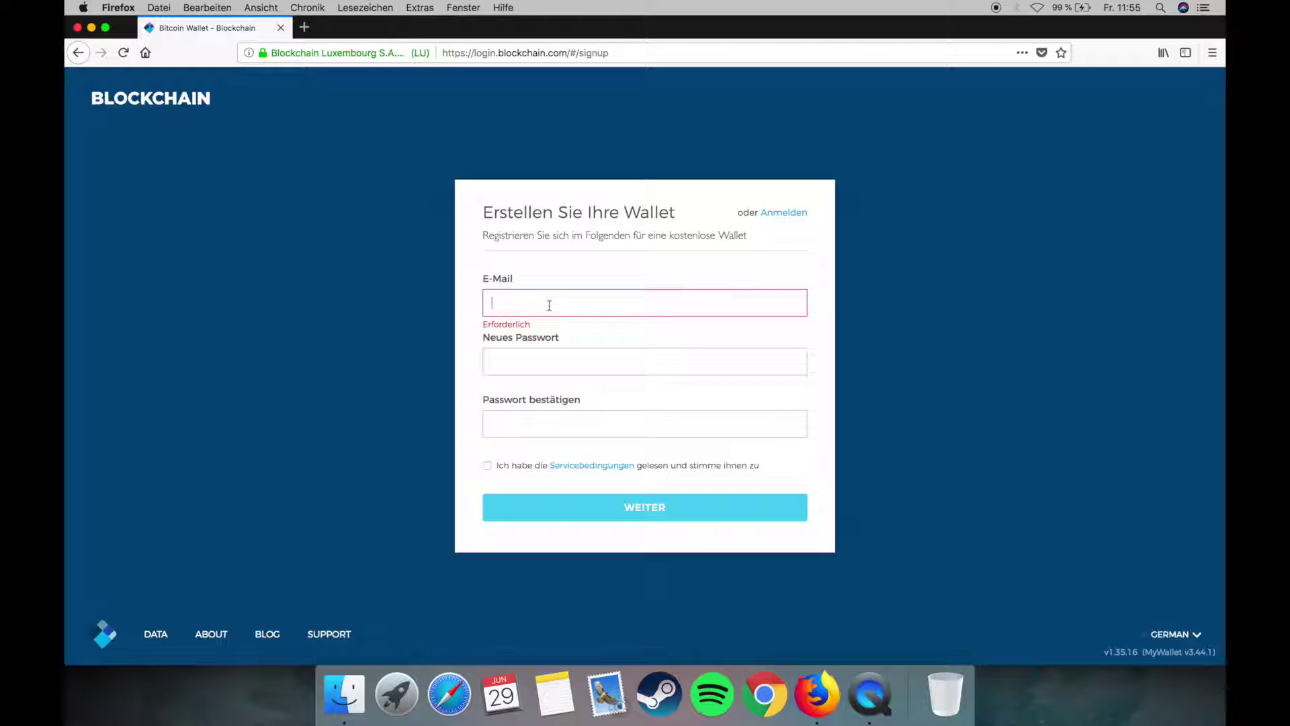
text(1CuJmSXBq4pLypnp2hCyD6Kk62DhWVqLS8)
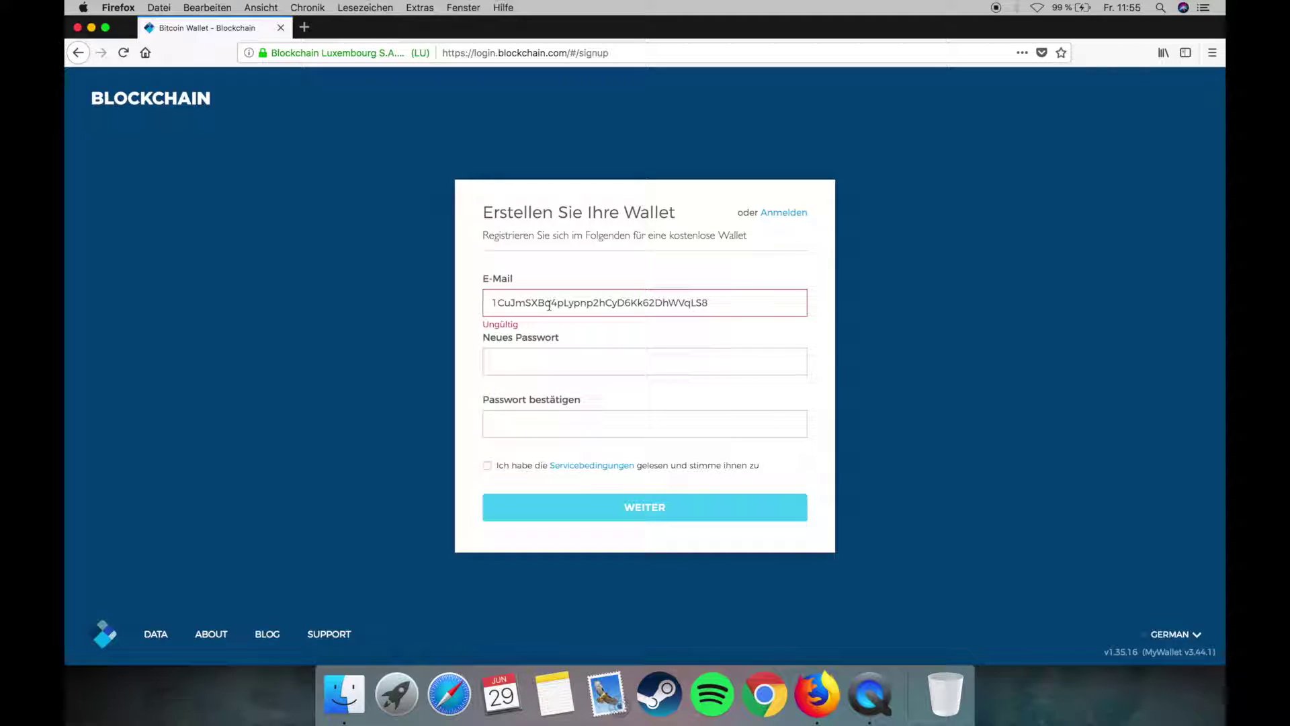
key(super+a)
key(BackSpace)
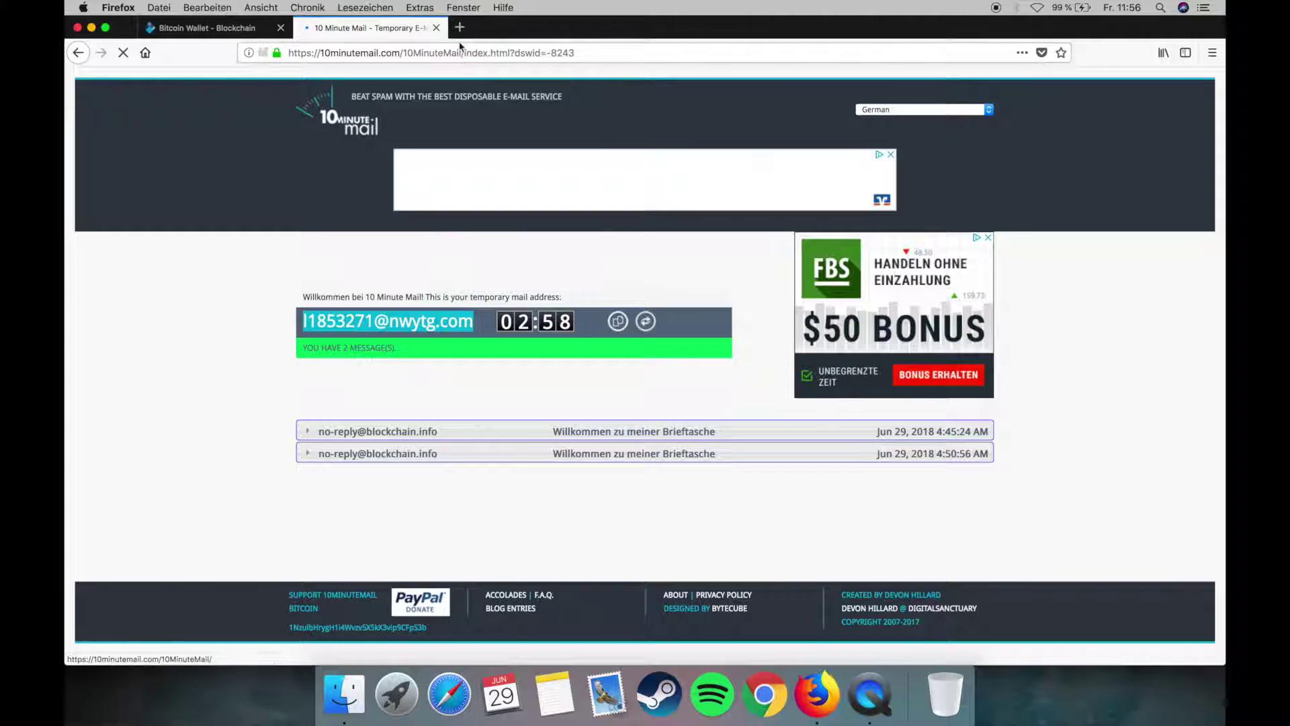
- Paste the disposable address from 10 Minute Mail into the E-Mail field
click(437, 29)
key(super+v)
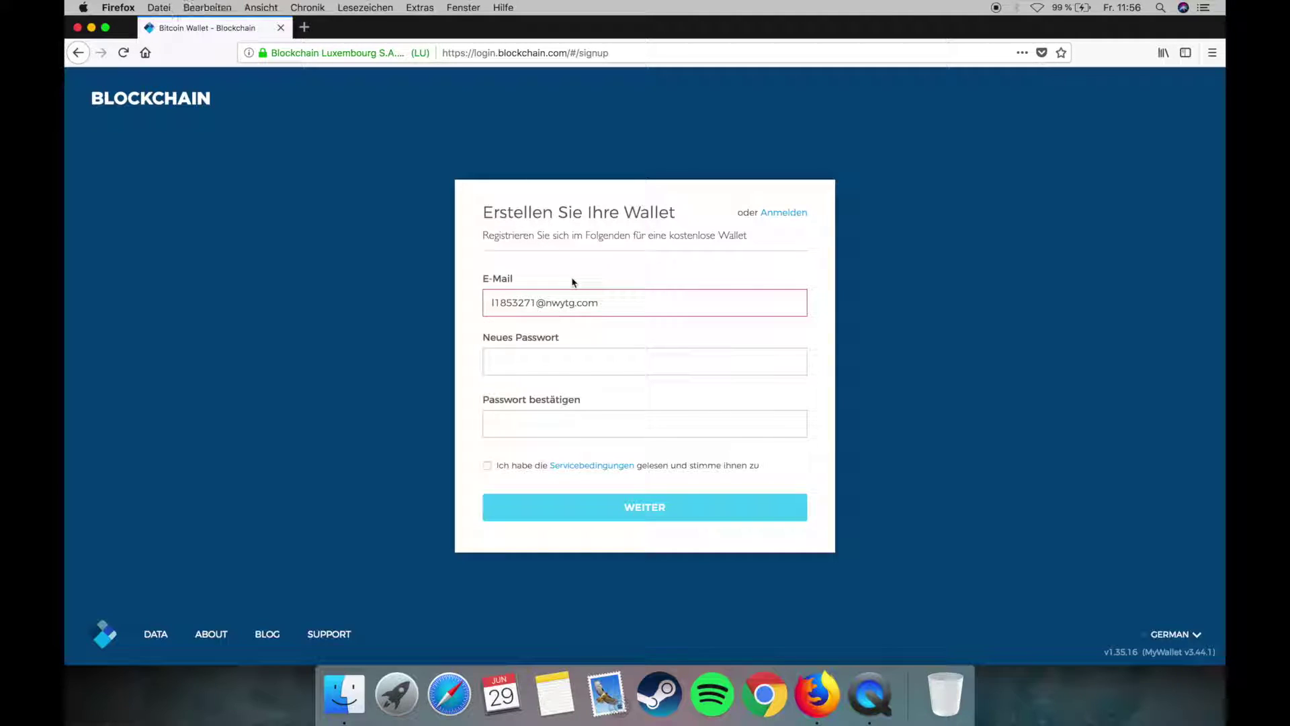
click(577, 361)
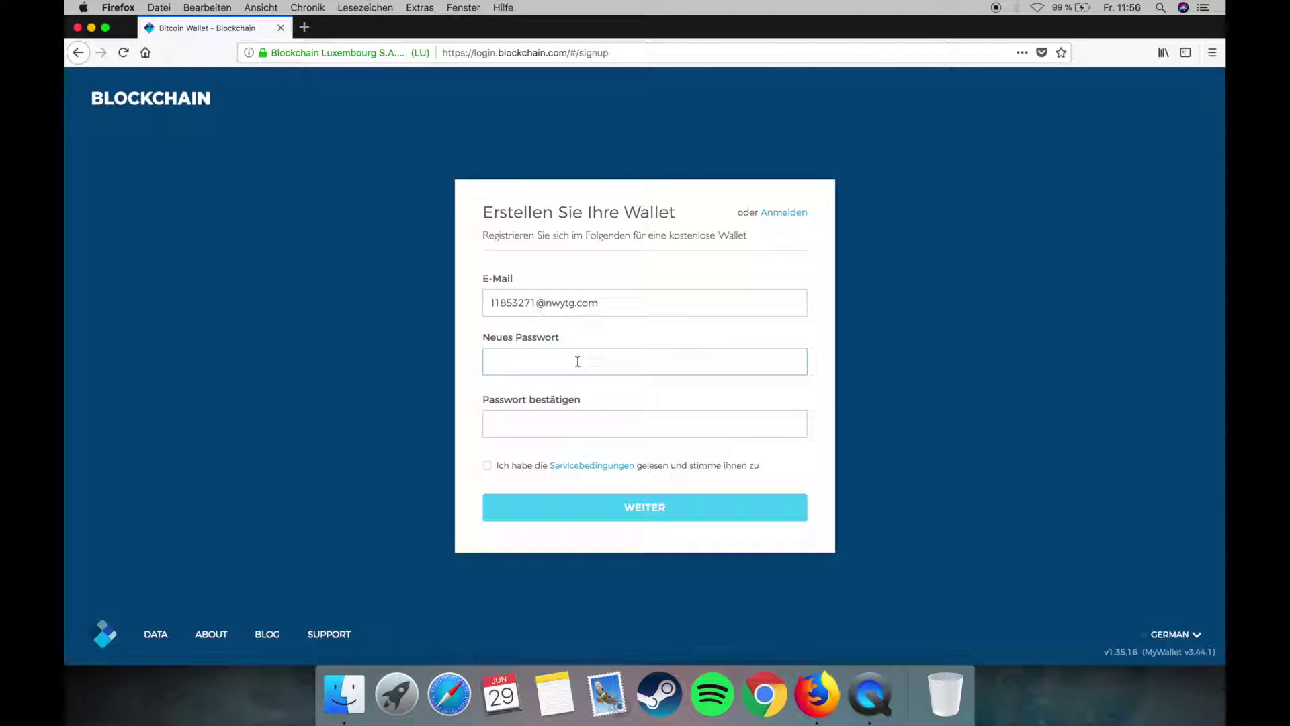
triple_click(610, 304)
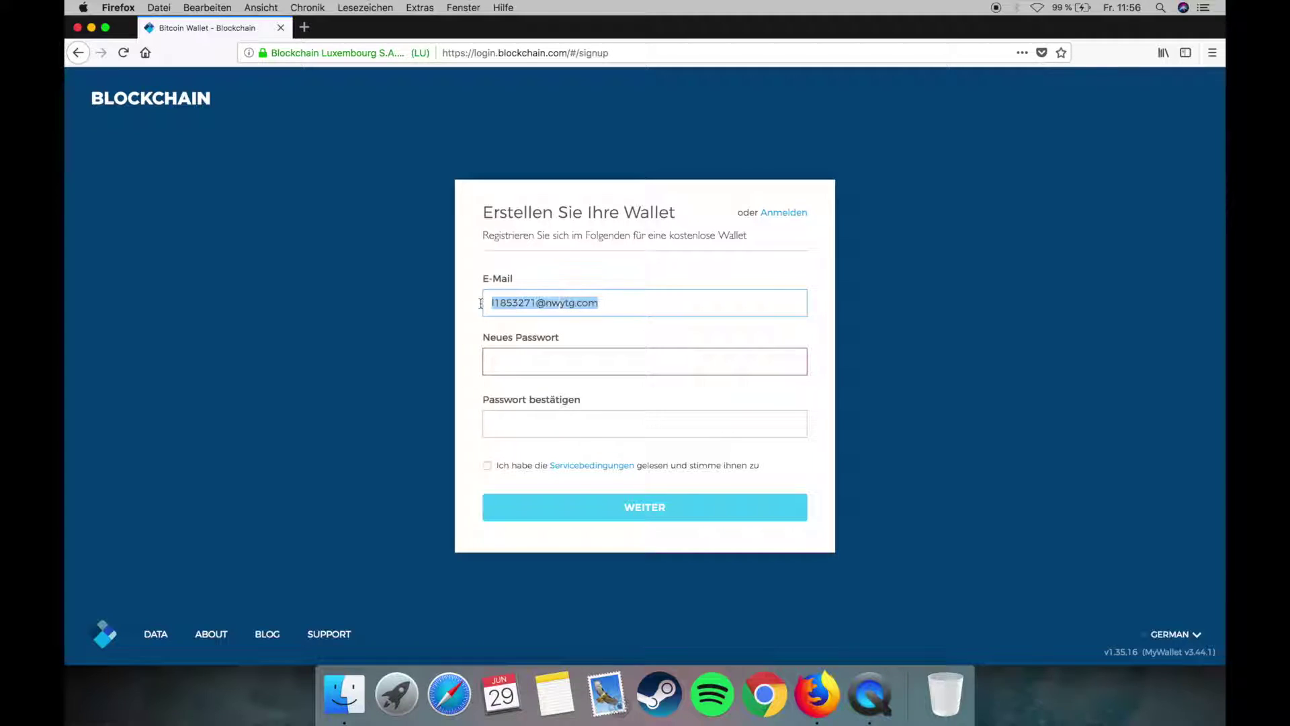
- Enter a regular-strength password in Neues Passwort, retyping it after a weak first attempt
click(575, 353)
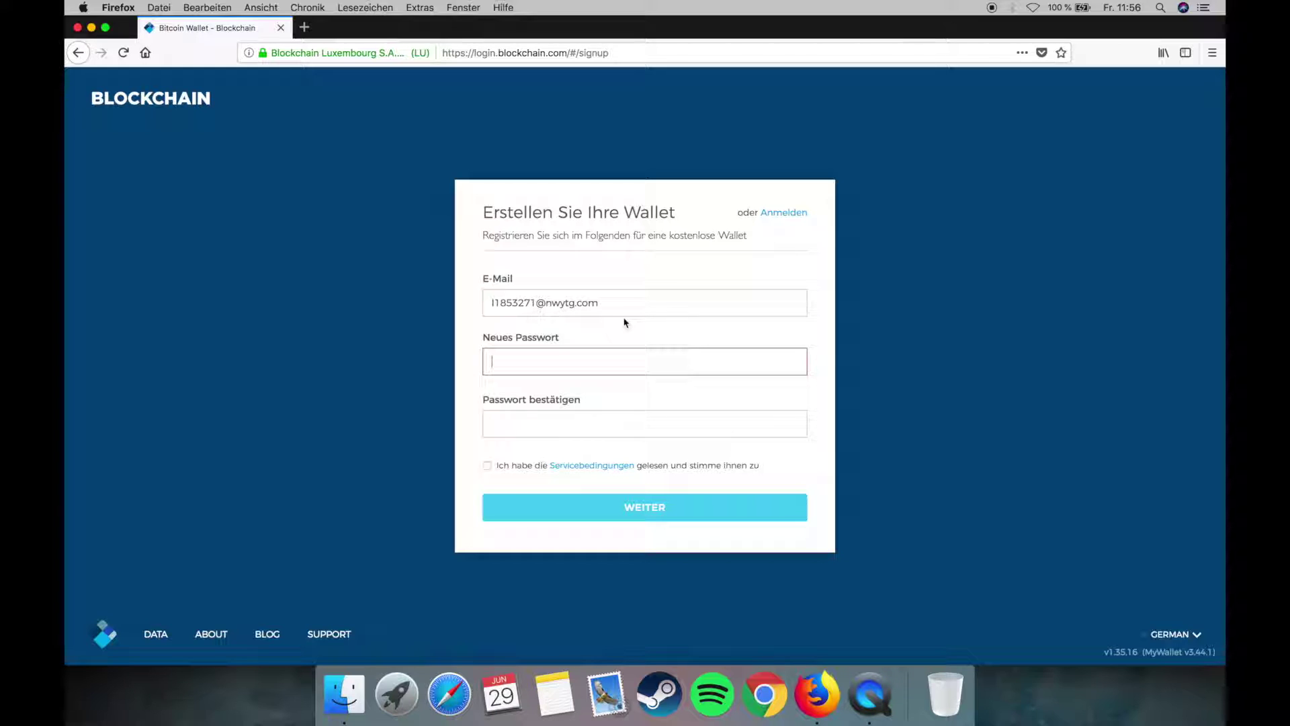
drag(614, 302, 501, 303)
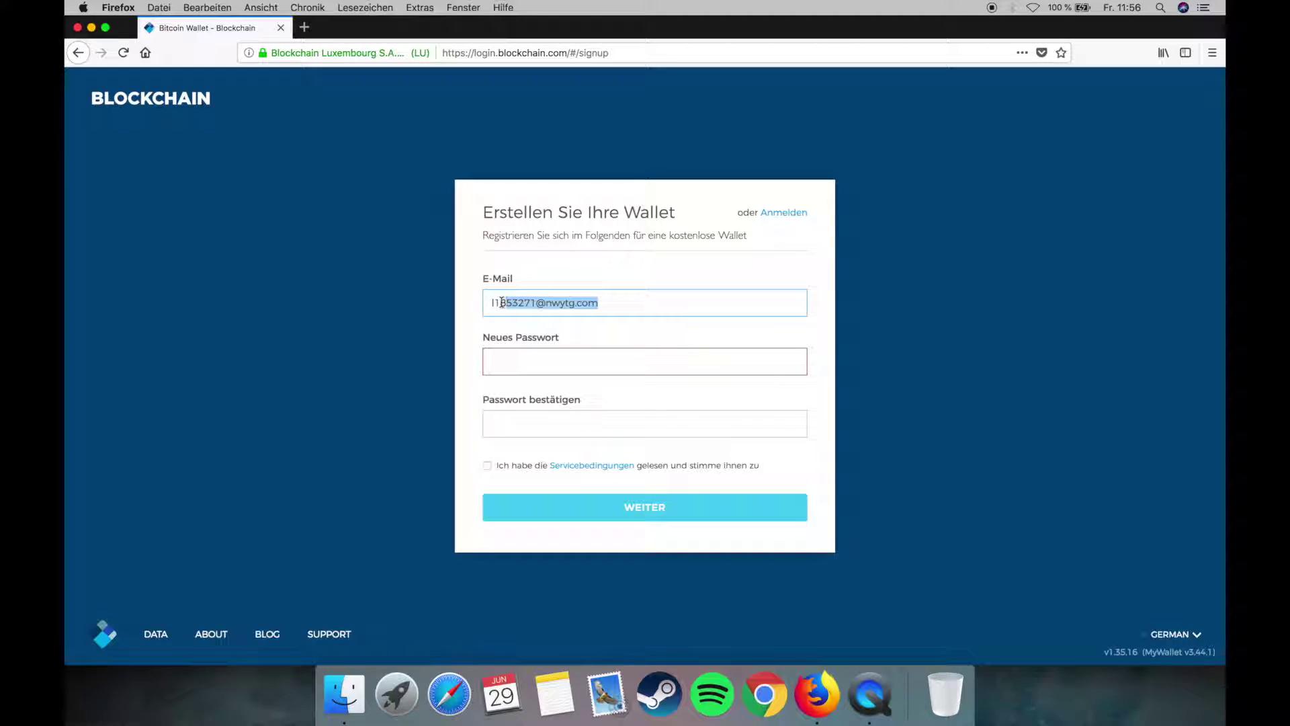
click(654, 299)
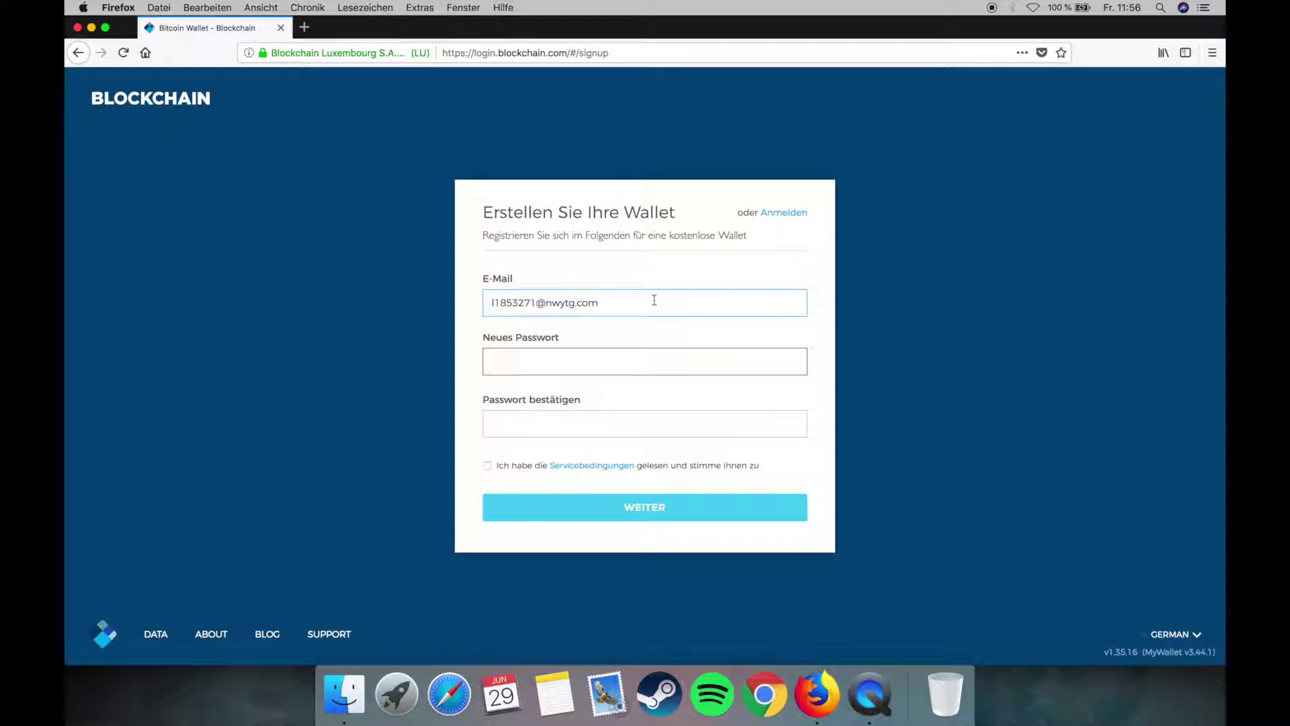
click(578, 364)
text(a)
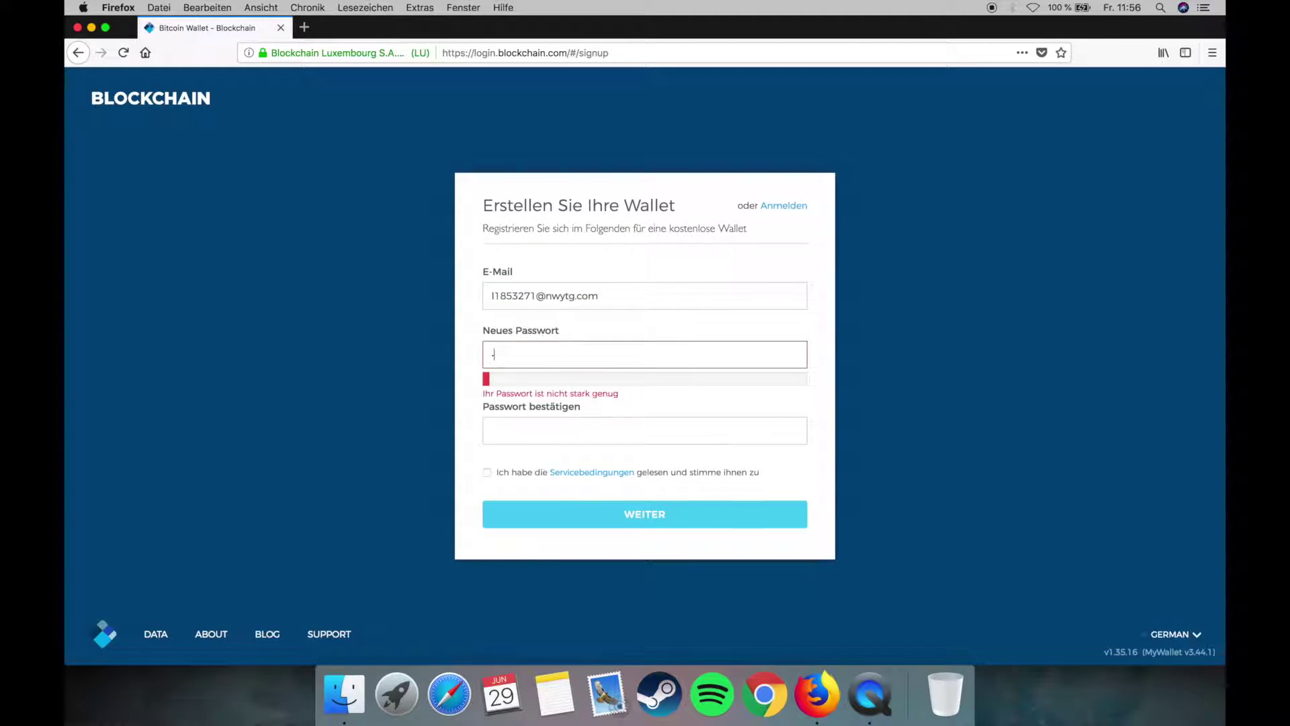
text(xxxxx)
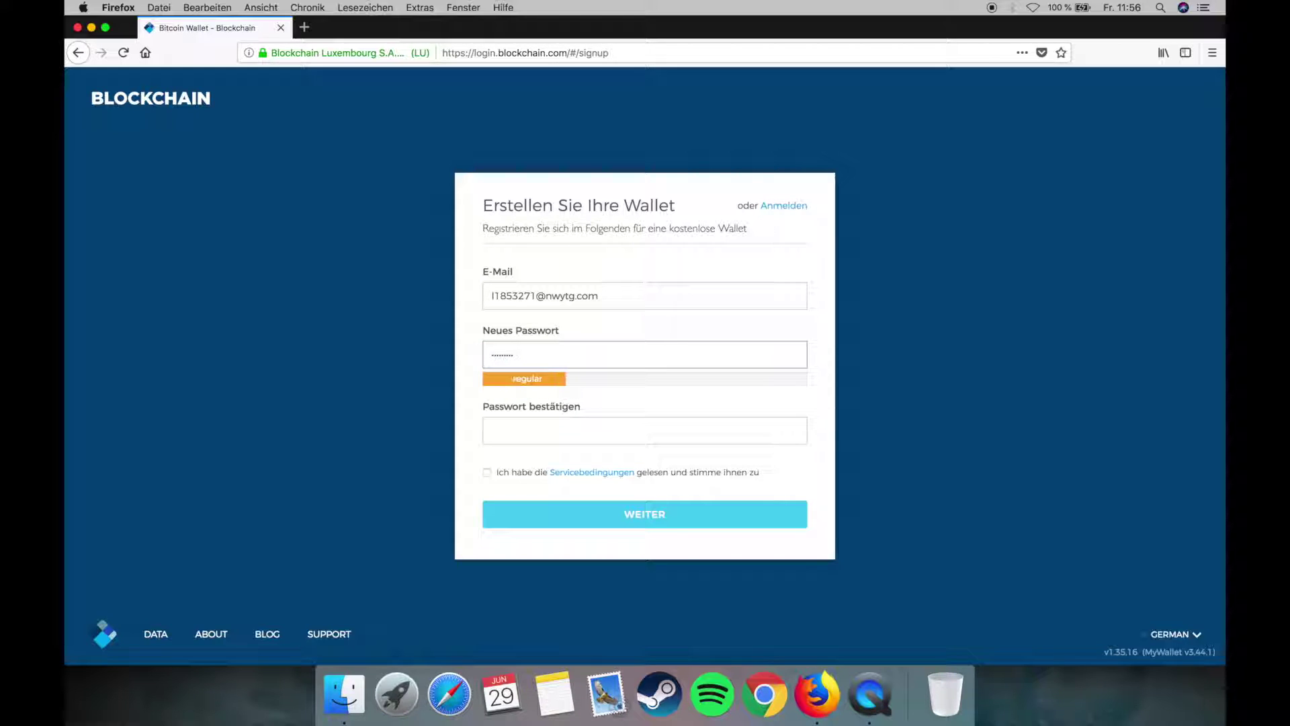
key(BackSpace)
key(BackSpace)
key(BackSpace)
key(BackSpace)
key(BackSpace)
key(BackSpace)
key(BackSpace)
key(BackSpace)
key(BackSpace)
key(BackSpace)
text(xxxxxx)
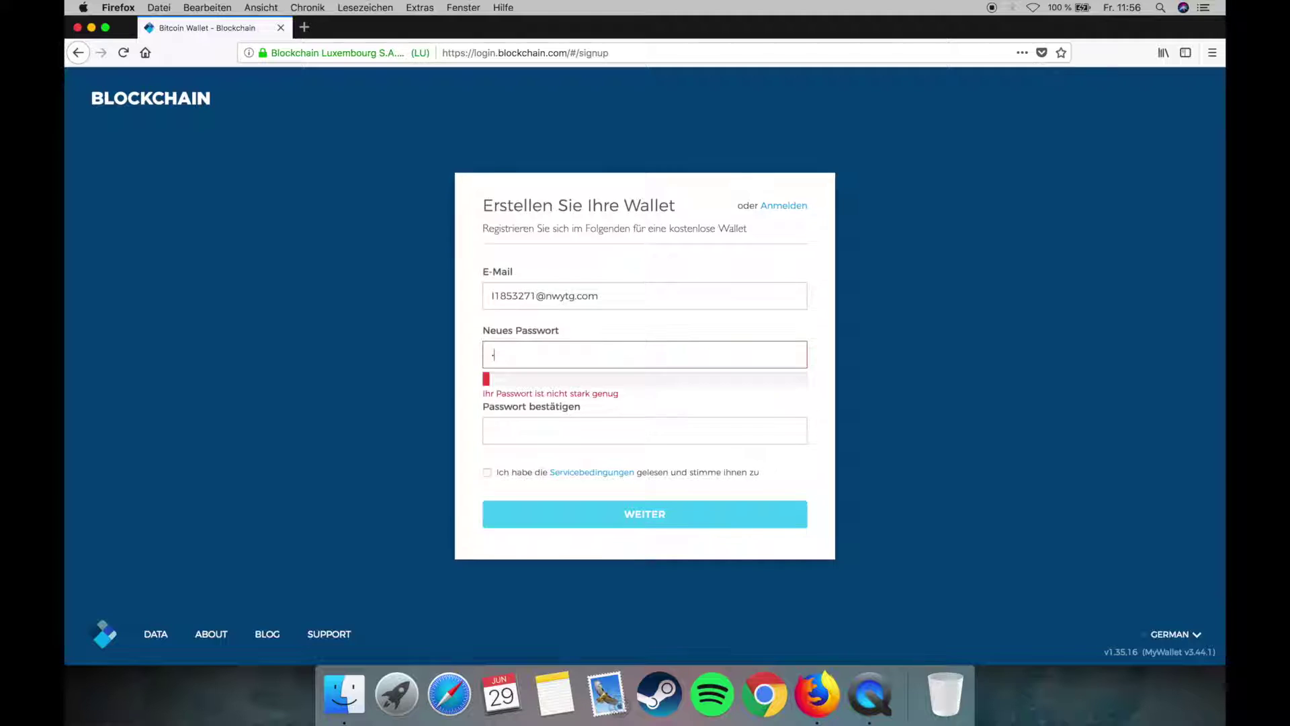
key(BackSpace)
key(BackSpace)
key(BackSpace)
key(BackSpace)
key(BackSpace)
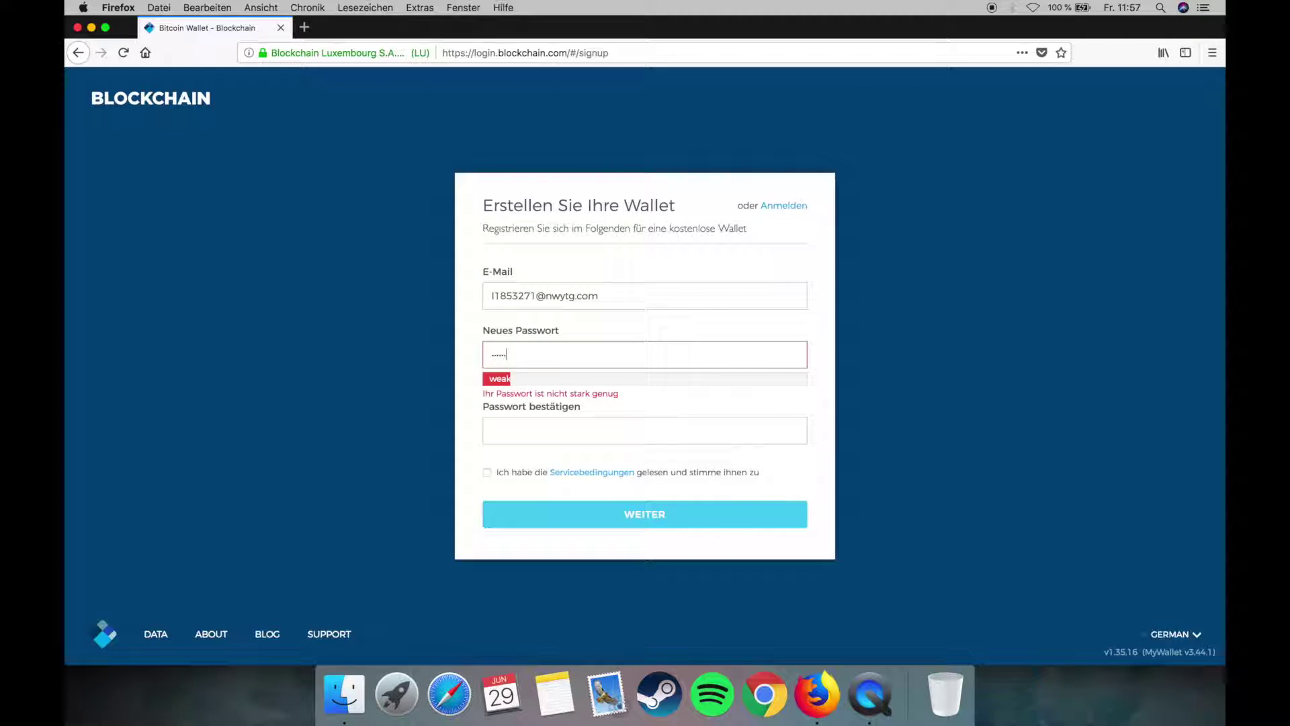
key(BackSpace)
text(xxxxxxxxxx)
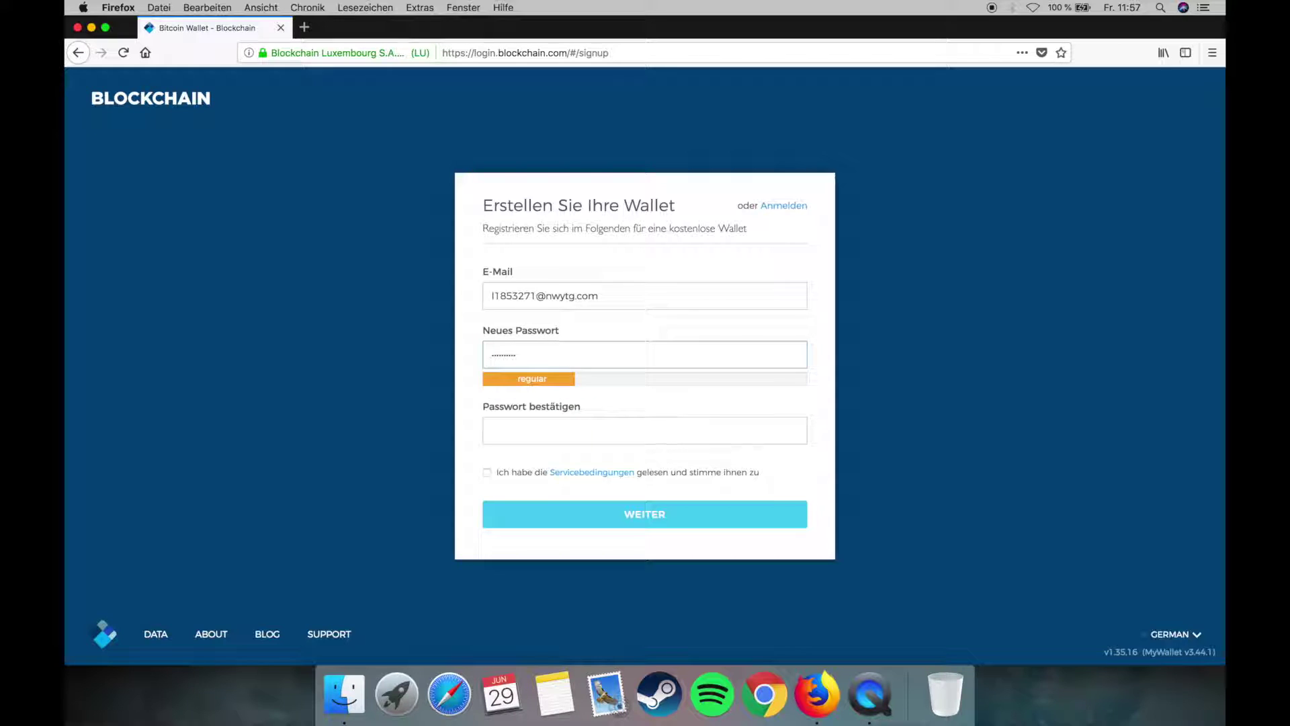
- Confirm the password in Passwort bestätigen, accept the terms, and submit with WEITER
click(597, 428)
text(xxxxxxxxxx)
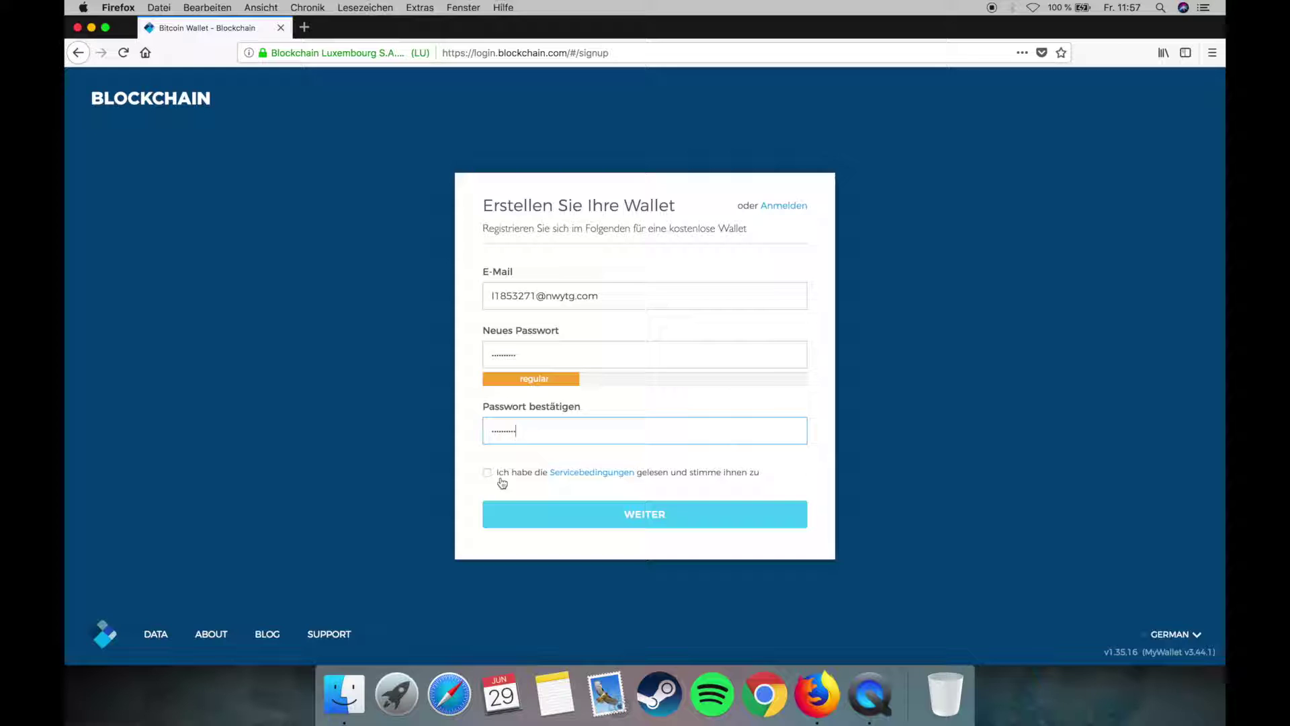
click(488, 473)
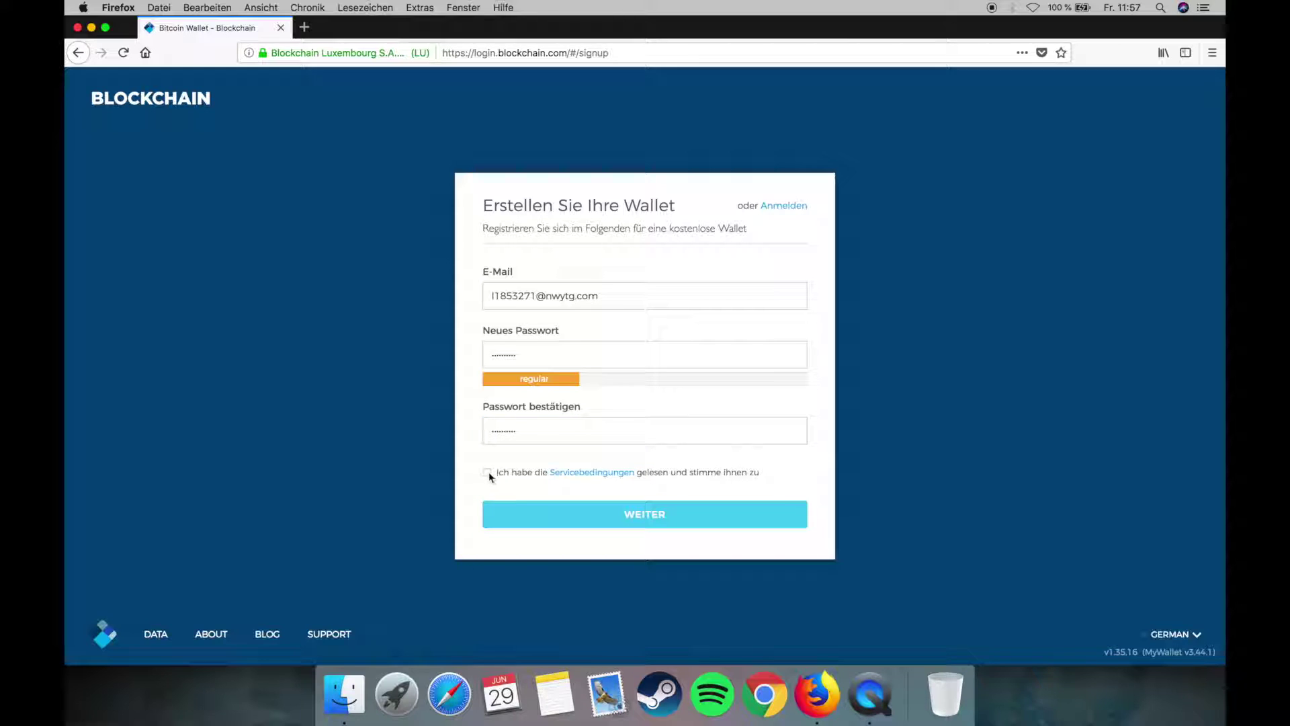
click(576, 520)
- Decline the browser's save-login prompt and dismiss the welcome and wallet-created notices
click(292, 183)
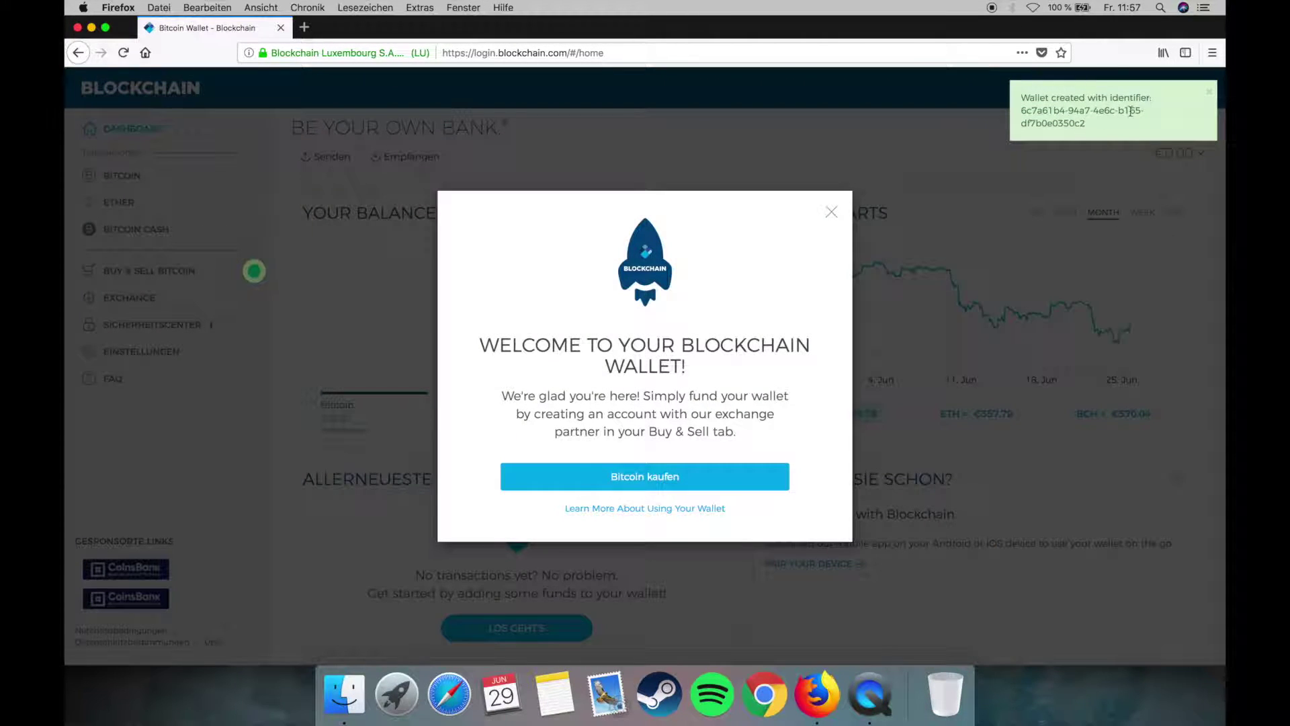
click(832, 213)
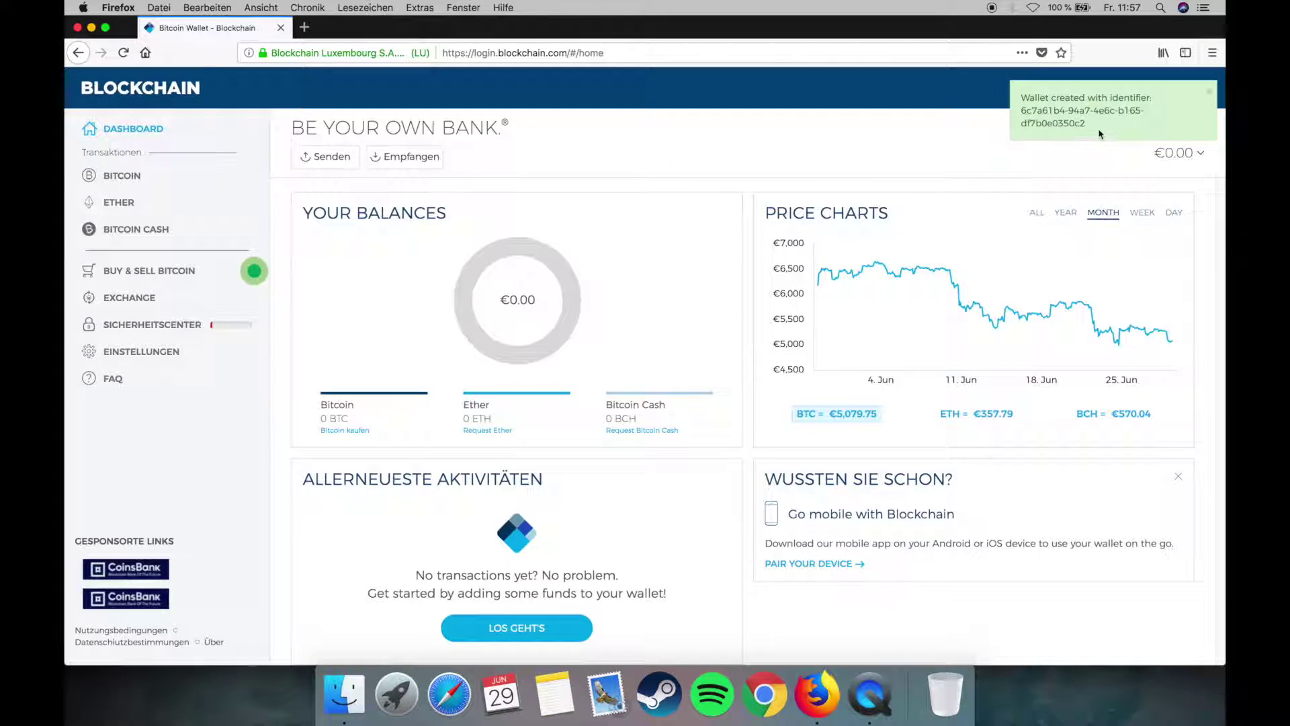
click(1191, 95)
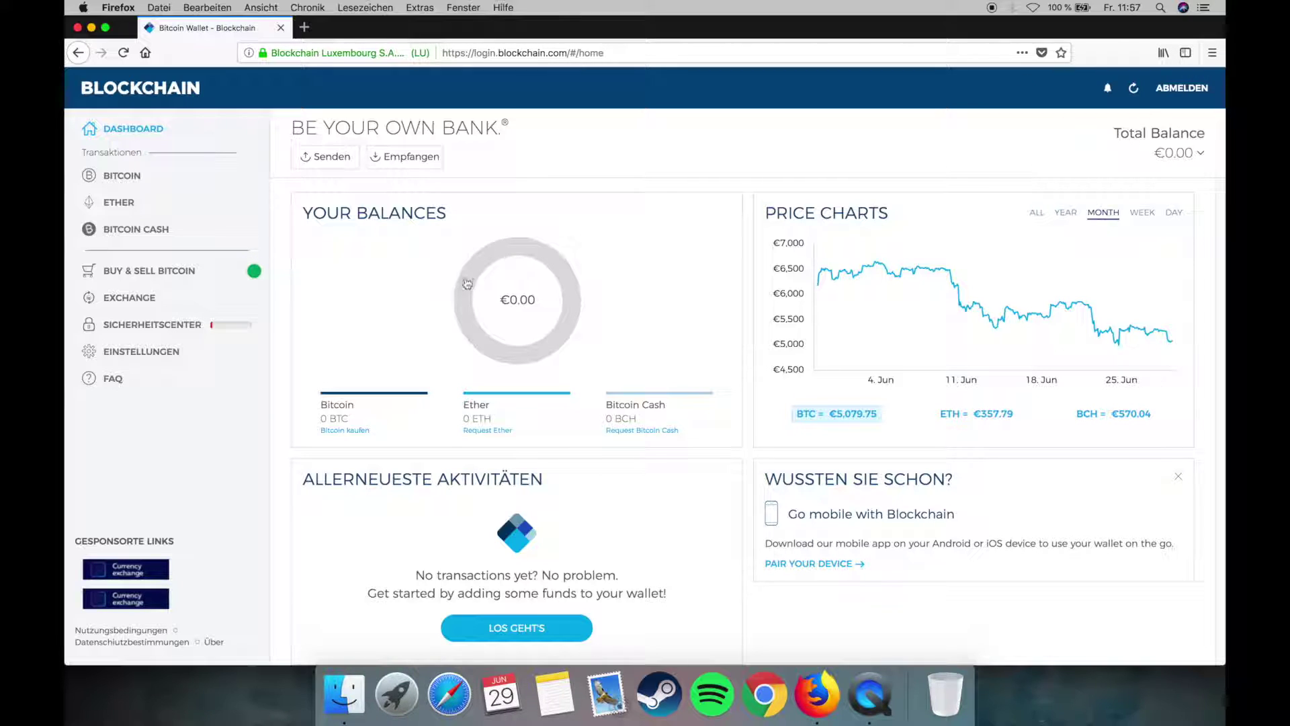
- Copy the Wallet-ID from the wallet settings, then log out with ABMELDEN
click(148, 351)
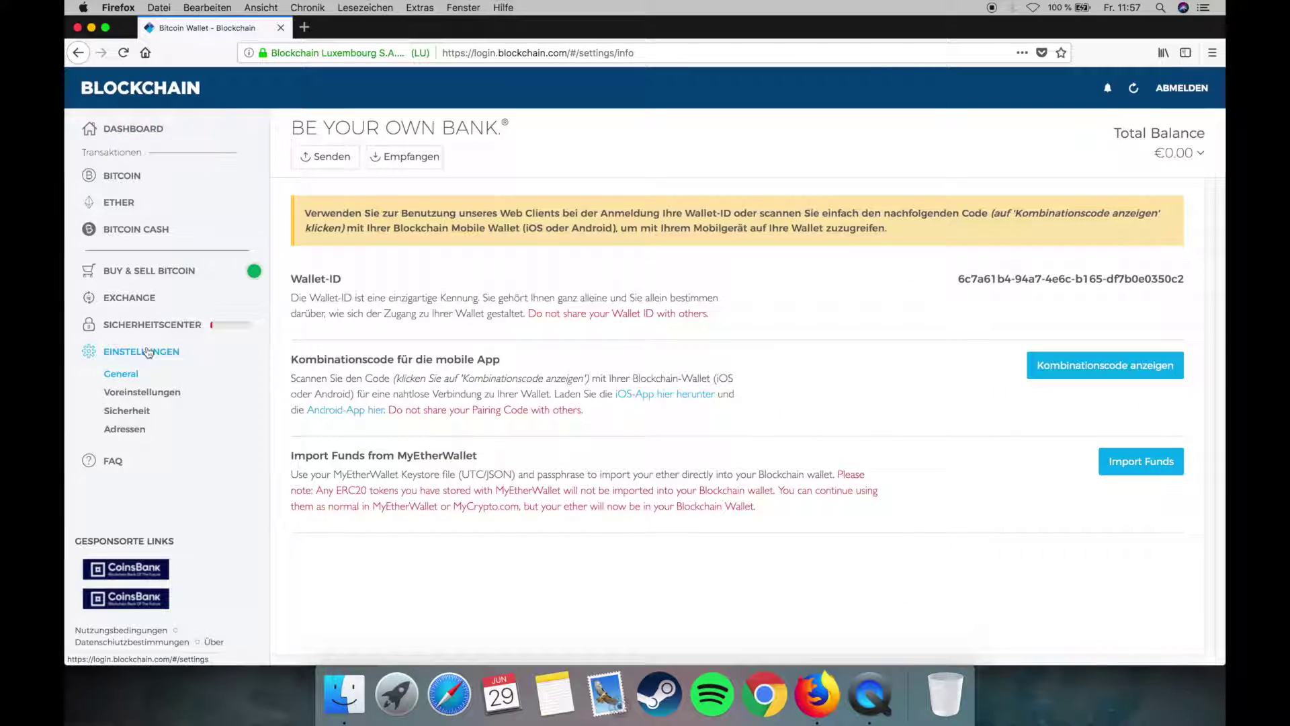
drag(959, 281, 1187, 283)
key(super+c)
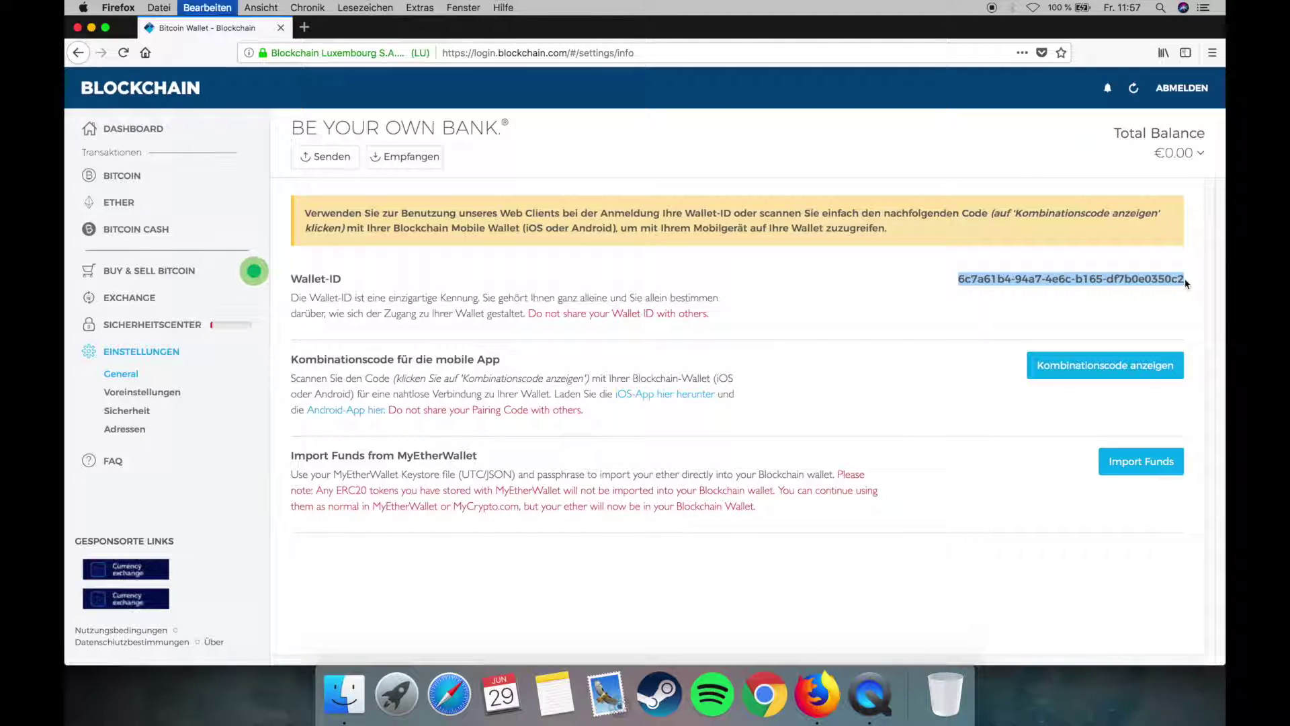
click(1157, 283)
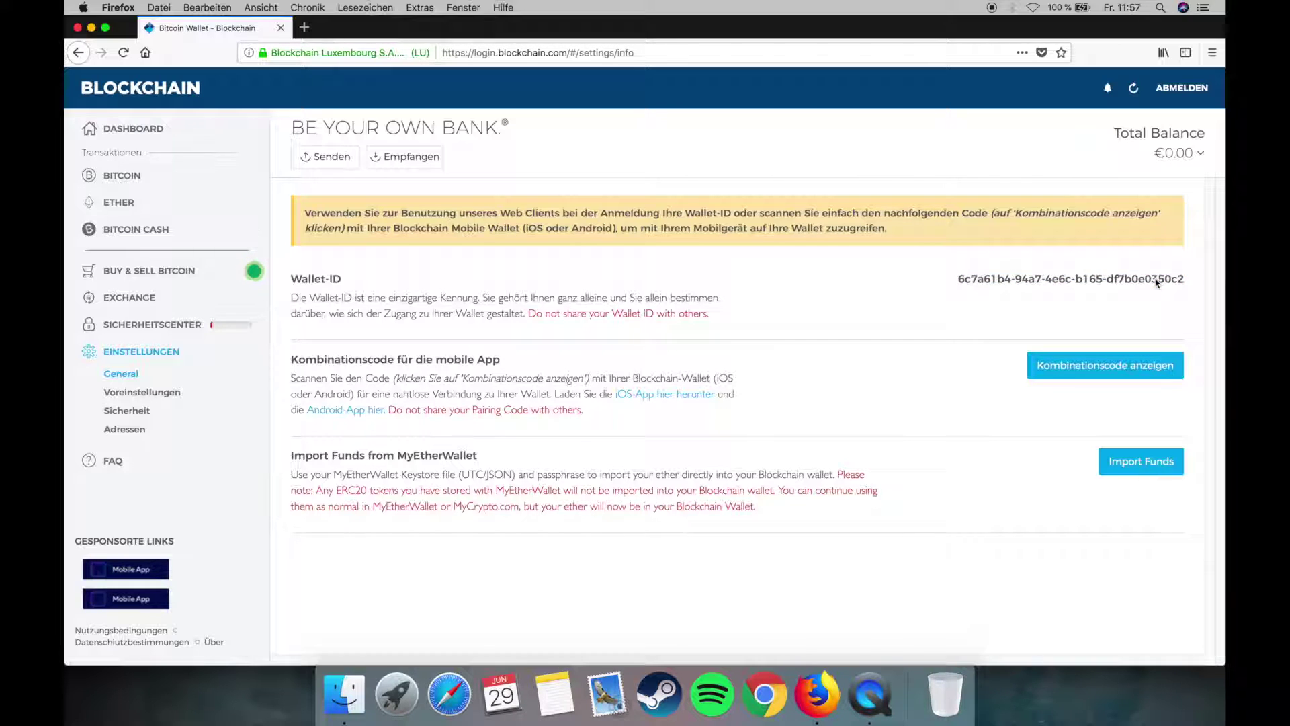
drag(956, 278, 1070, 174)
click(798, 192)
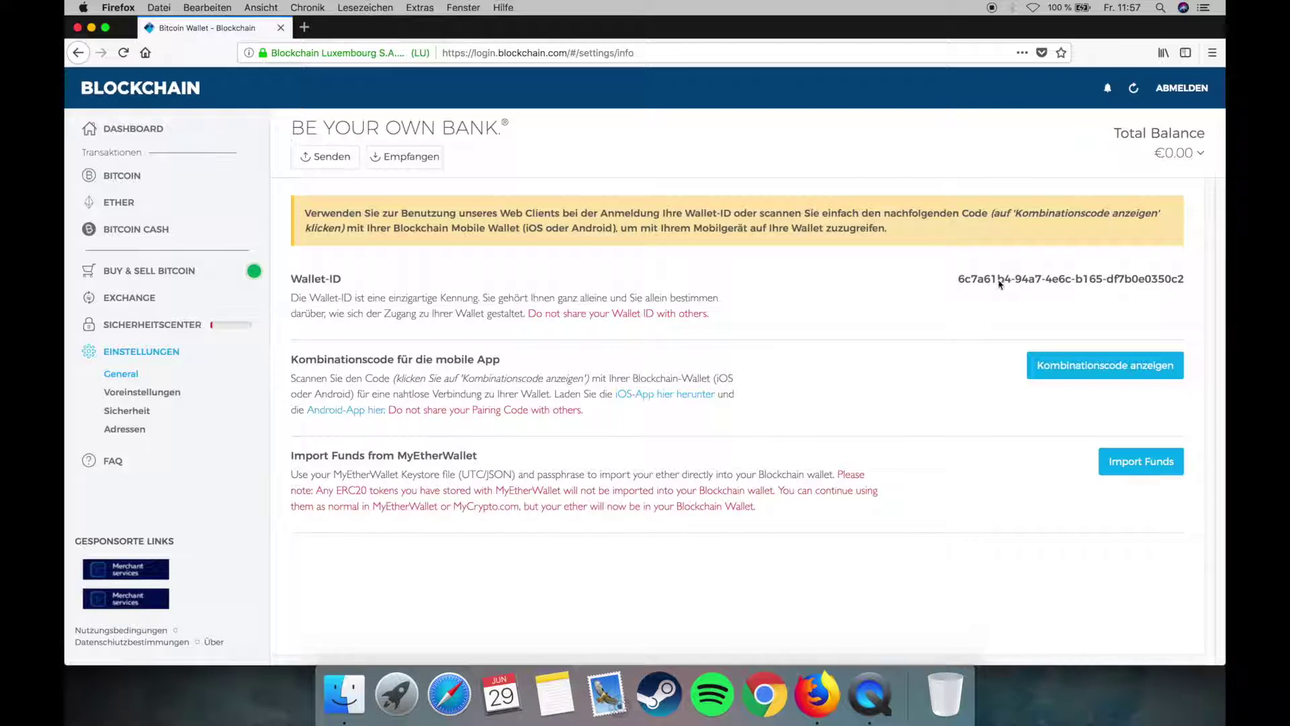
drag(954, 281, 1183, 282)
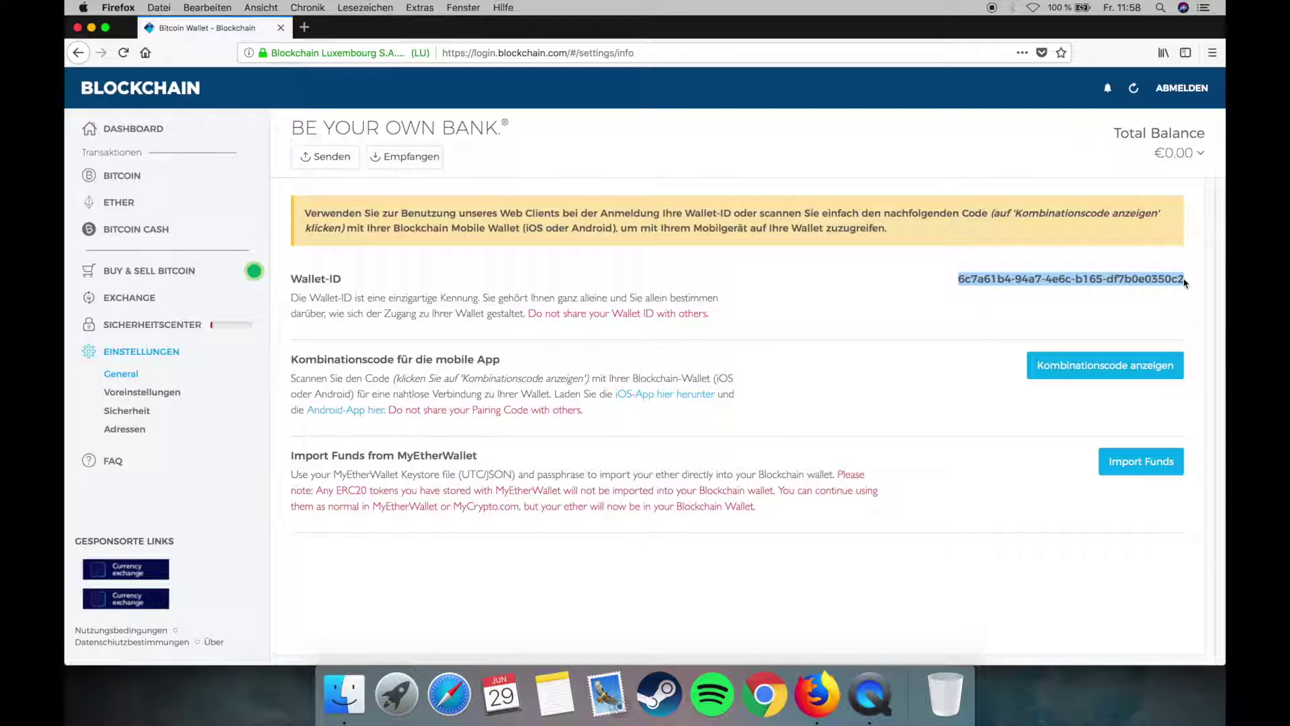
click(1182, 94)
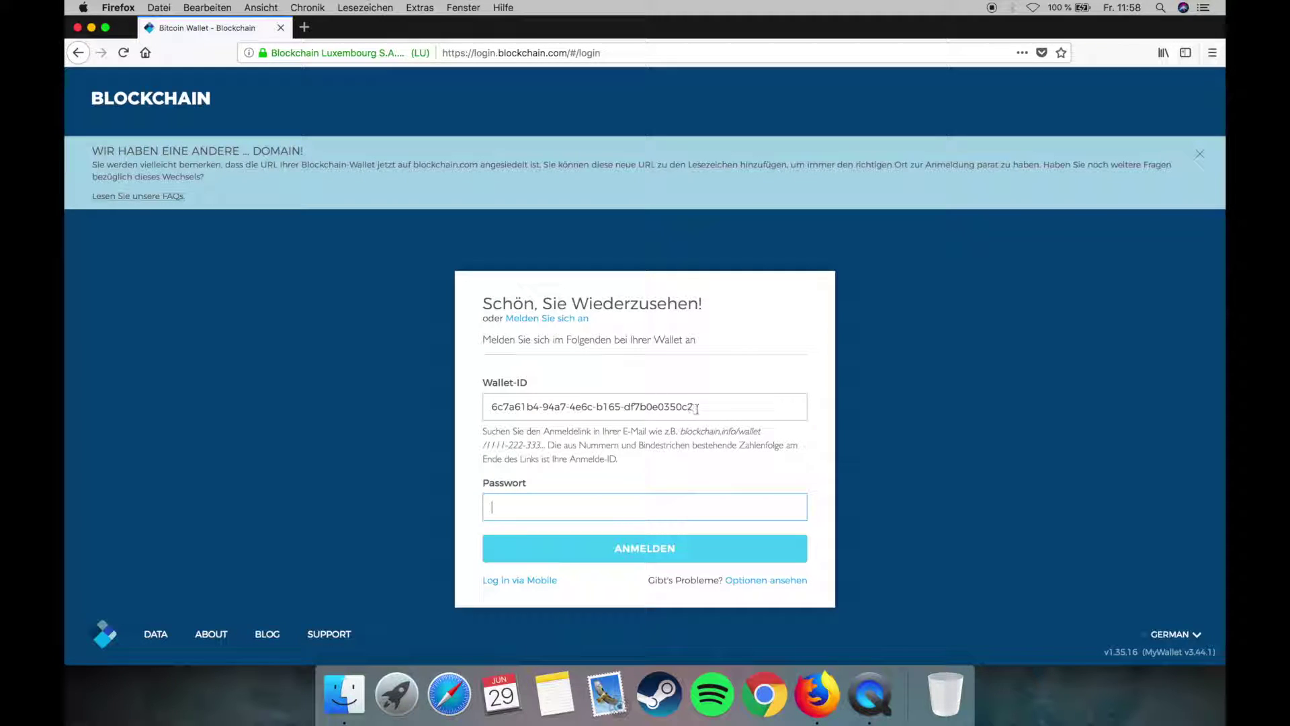
- Enter the Wallet-ID and password in the login form and try to sign in
drag(694, 407, 489, 409)
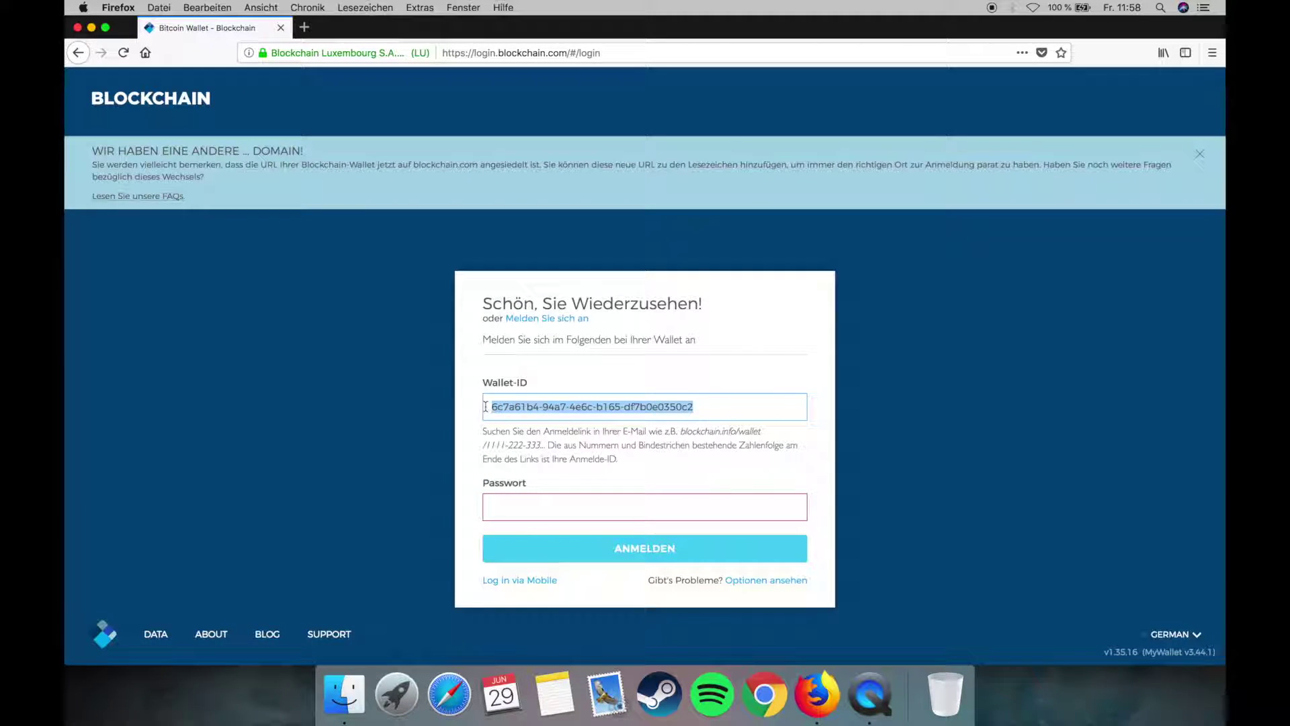
click(535, 504)
text(••••••)
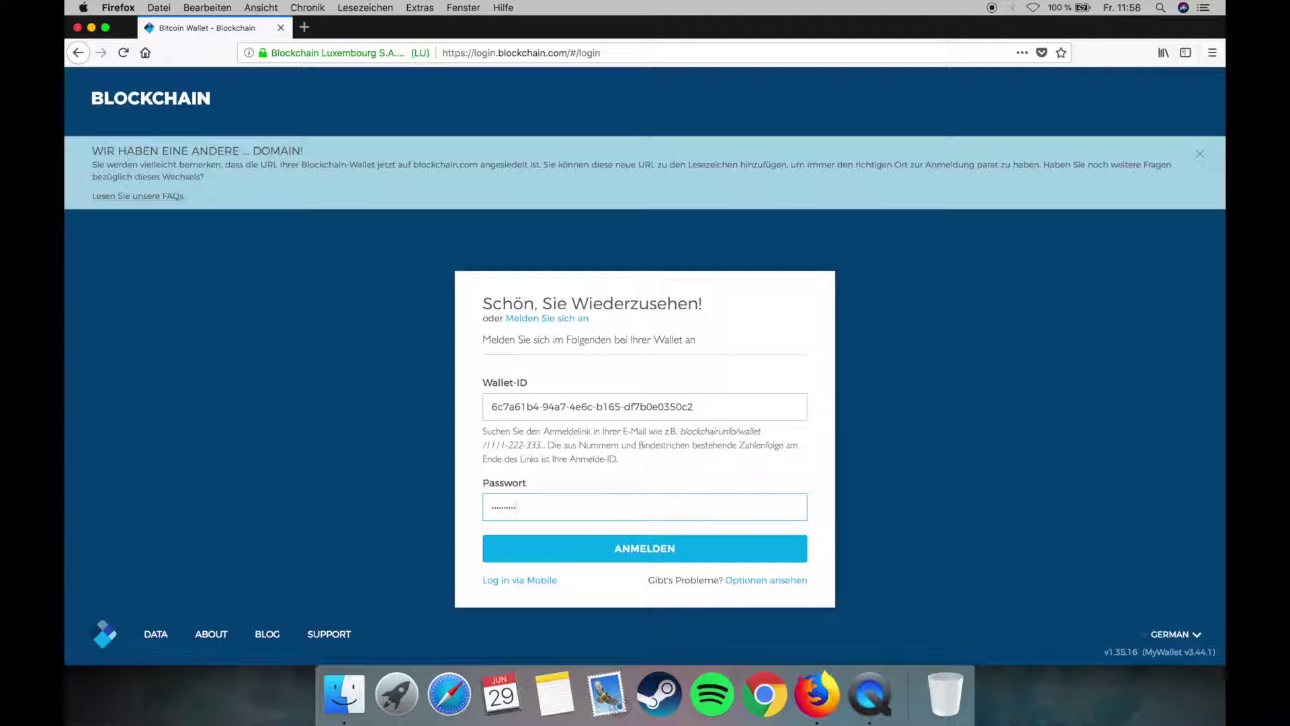
click(728, 408)
key(BackSpace)
click(660, 557)
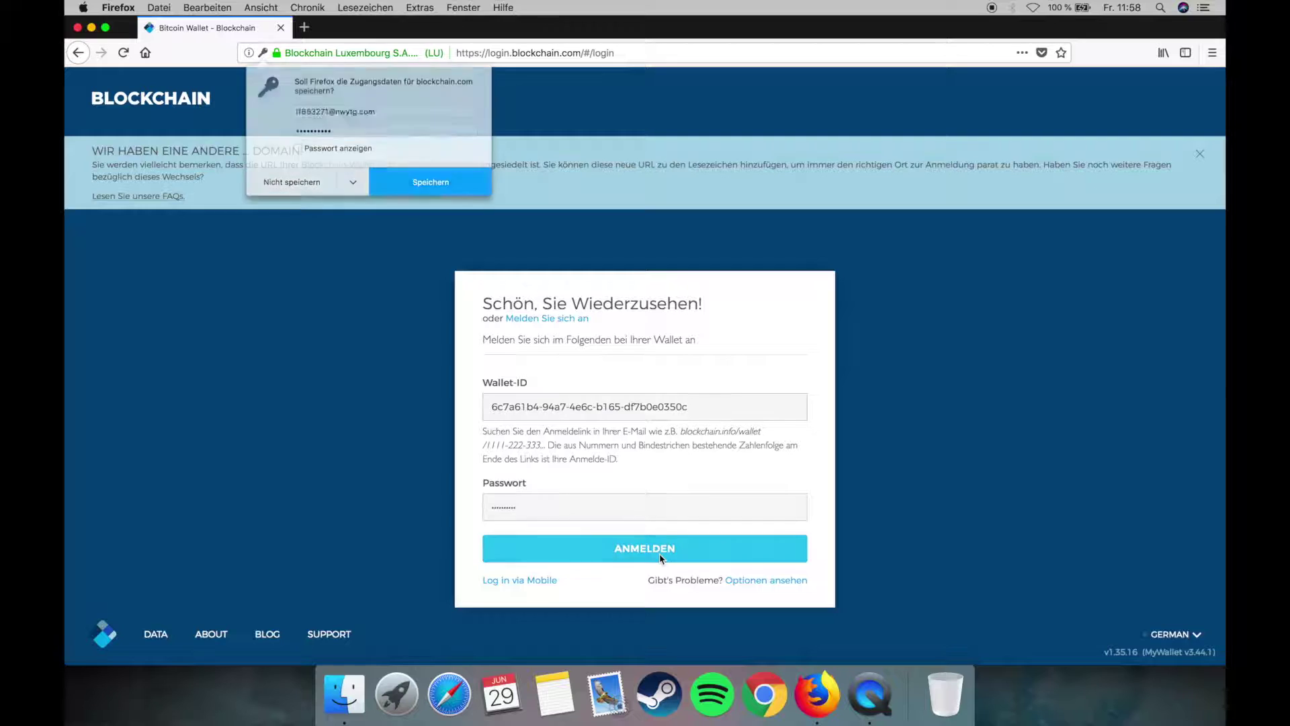
- Decline saving the login, re-paste the full Wallet-ID, and sign in again
click(316, 182)
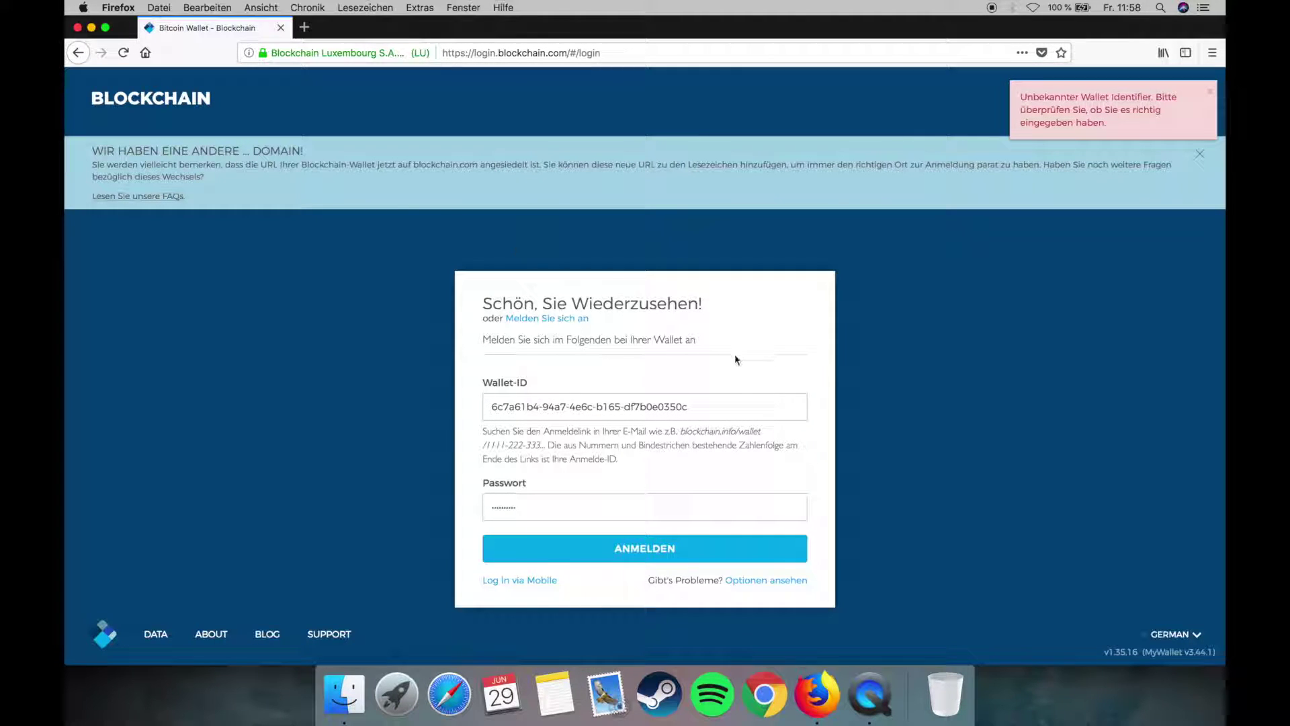
key(super+a)
key(super+v)
click(647, 558)
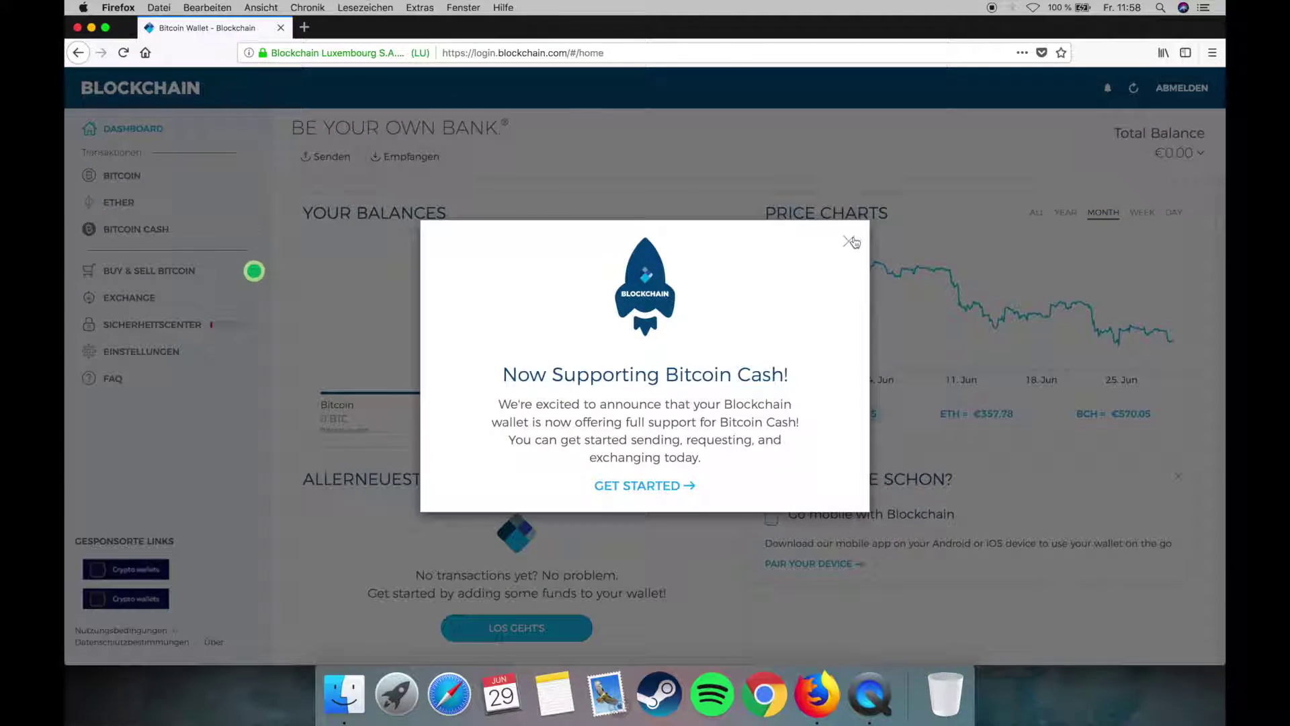
- Close the Now Supporting Bitcoin Cash announcement
click(852, 242)
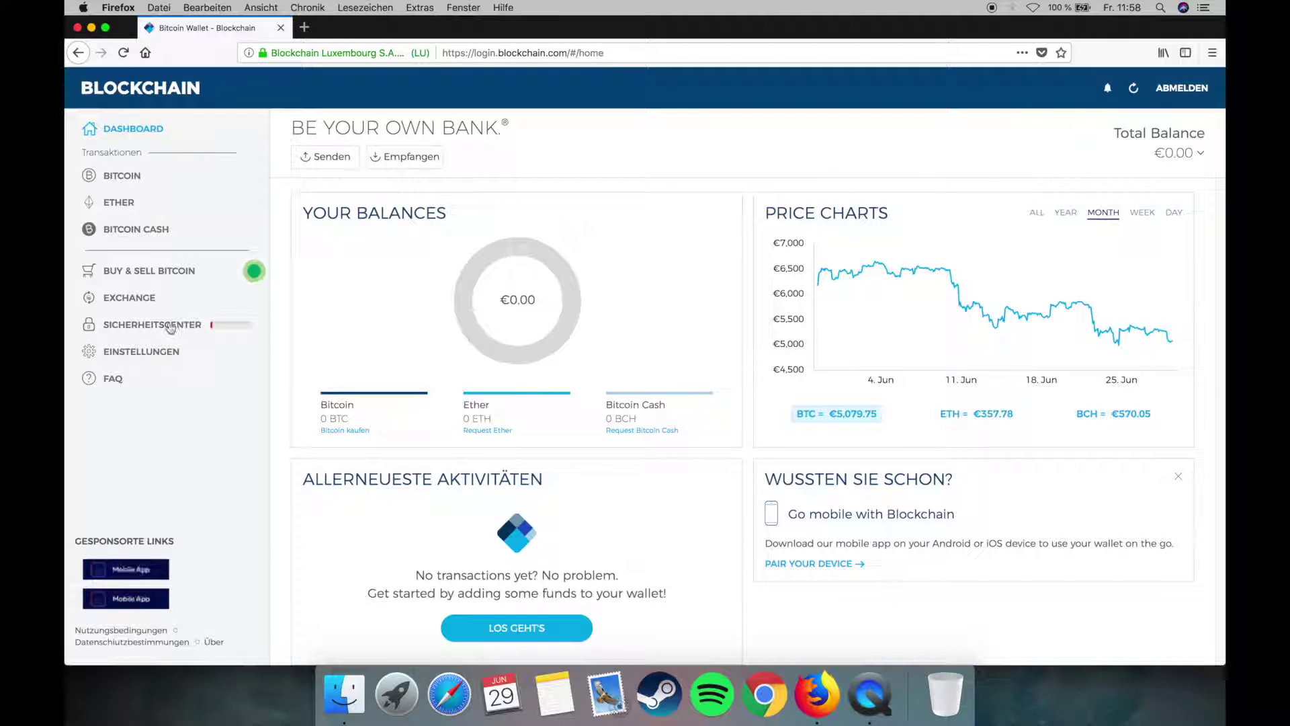
- Open Wiederherstellungspasswort under Einstellungen > Sicherheit and show the first four recovery words
click(159, 353)
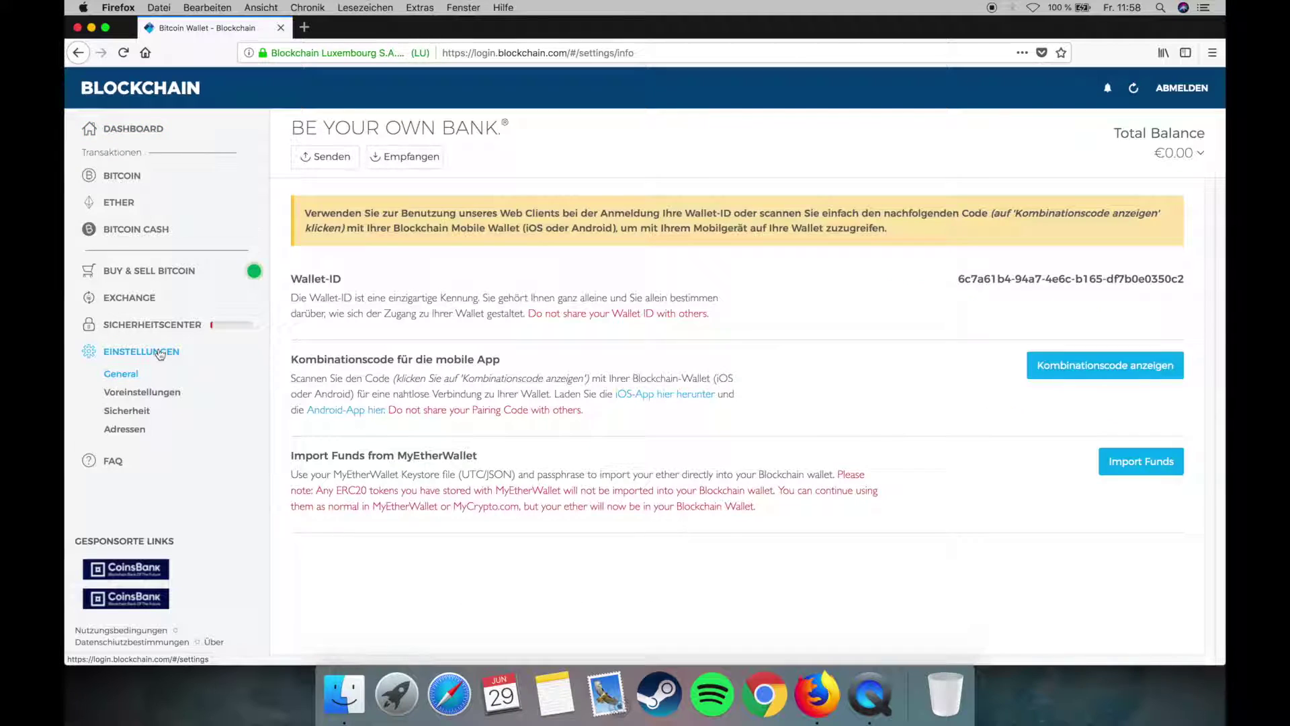
click(128, 412)
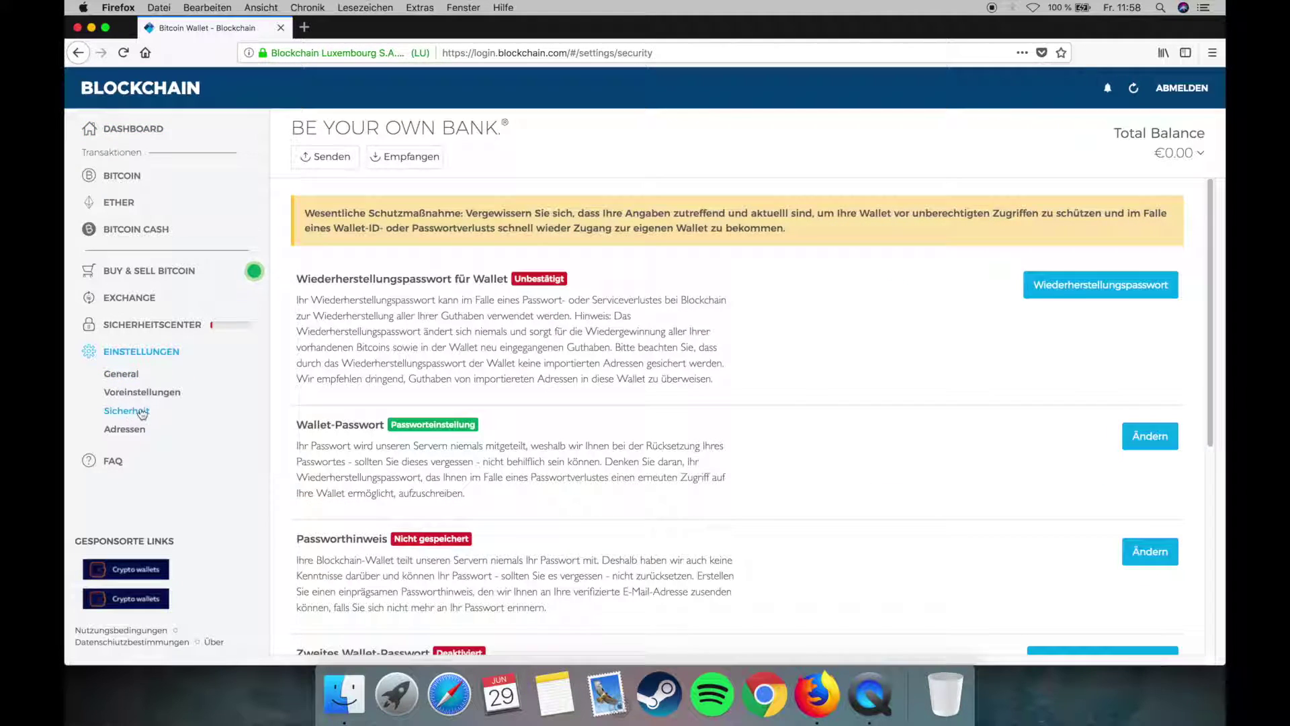
click(1128, 286)
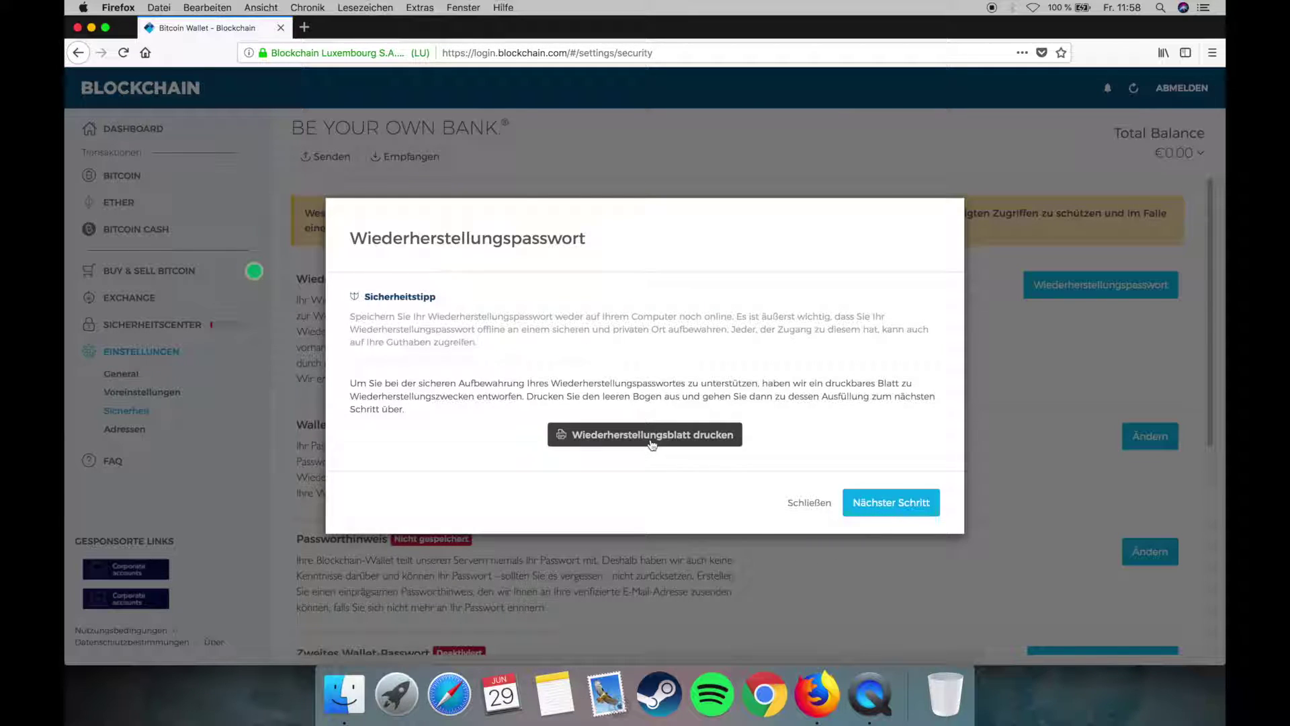
click(924, 499)
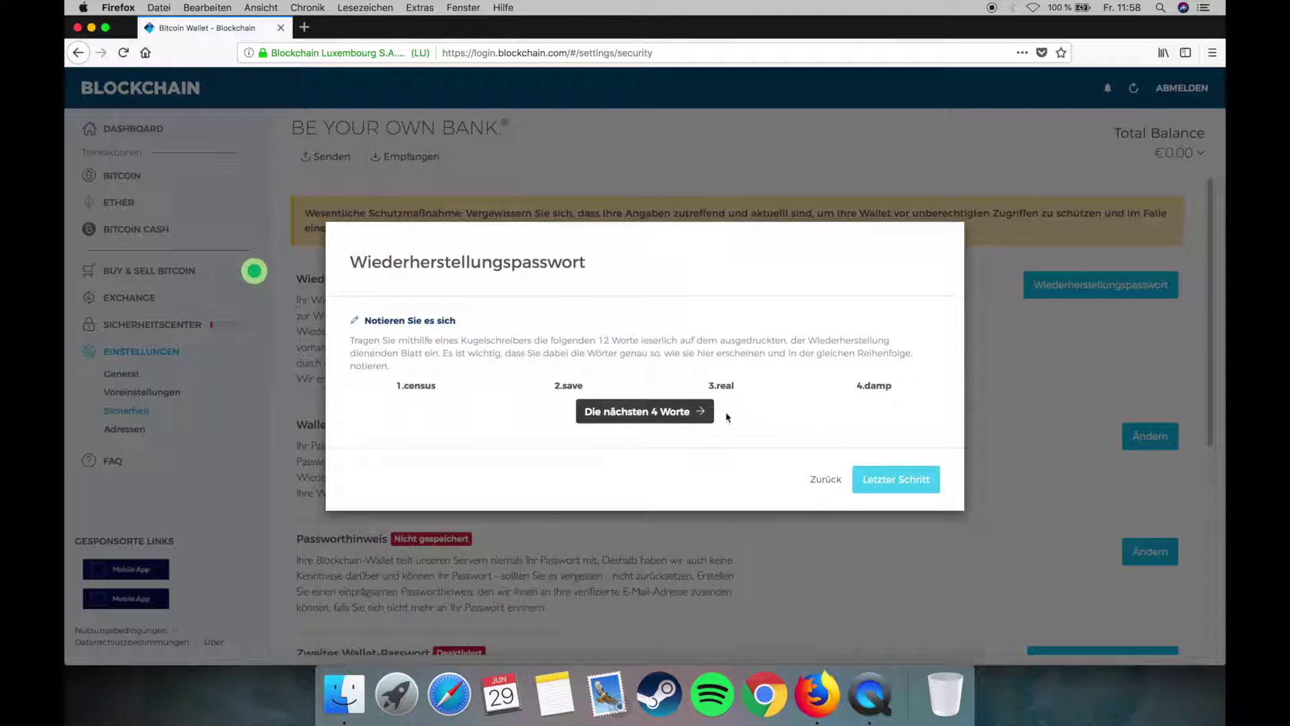
- Page through recovery words 5–12 and back, then close the recovery phrase dialog
click(664, 416)
click(665, 417)
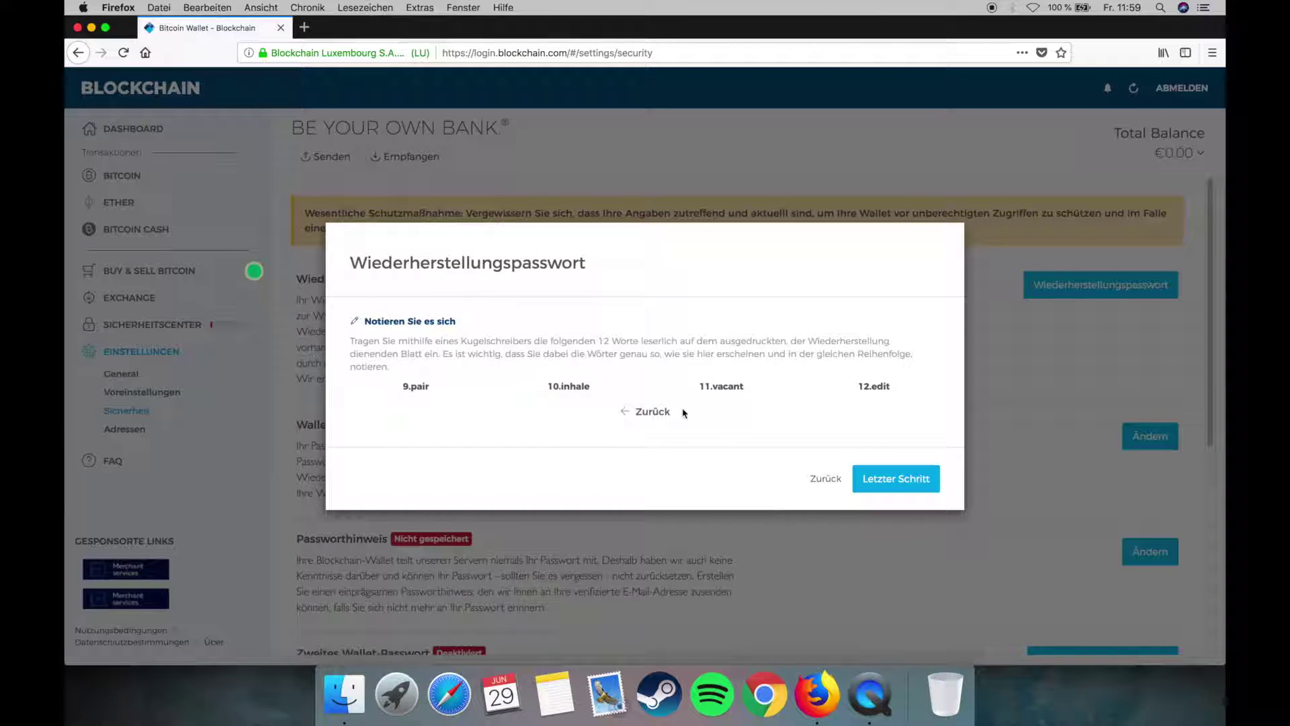
click(643, 412)
click(591, 413)
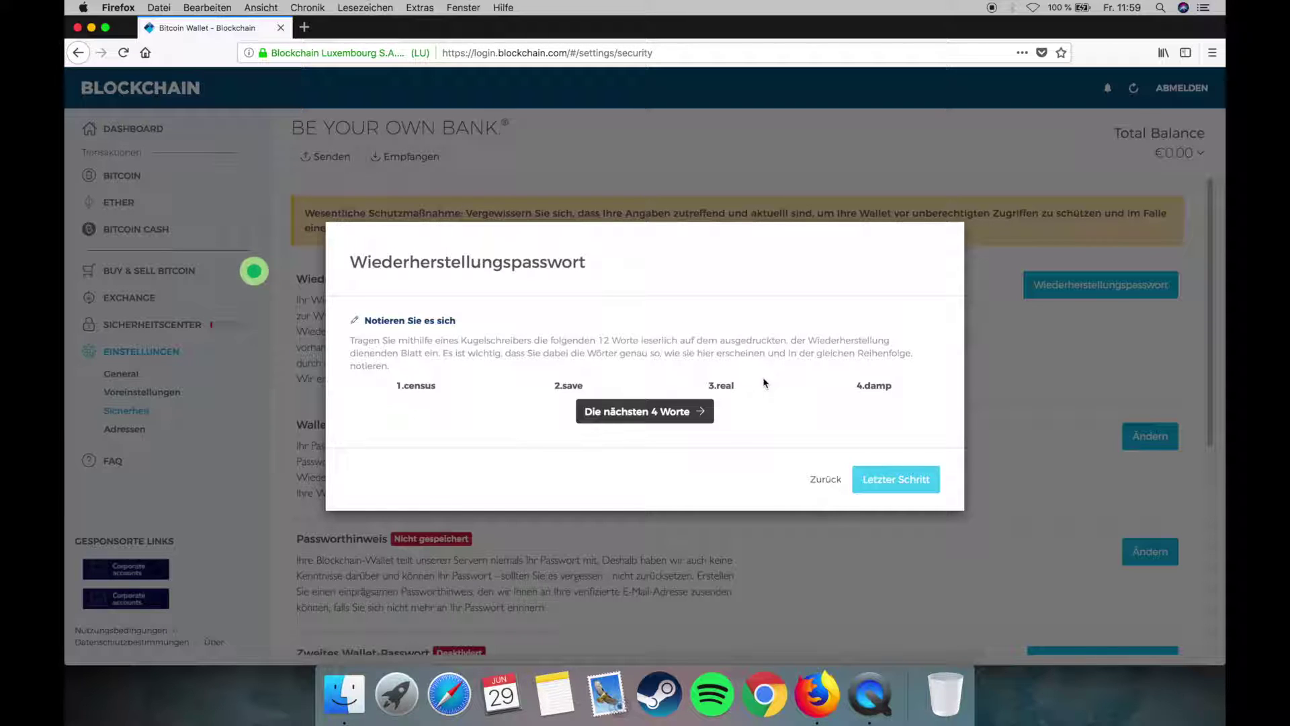
click(815, 482)
click(1021, 385)
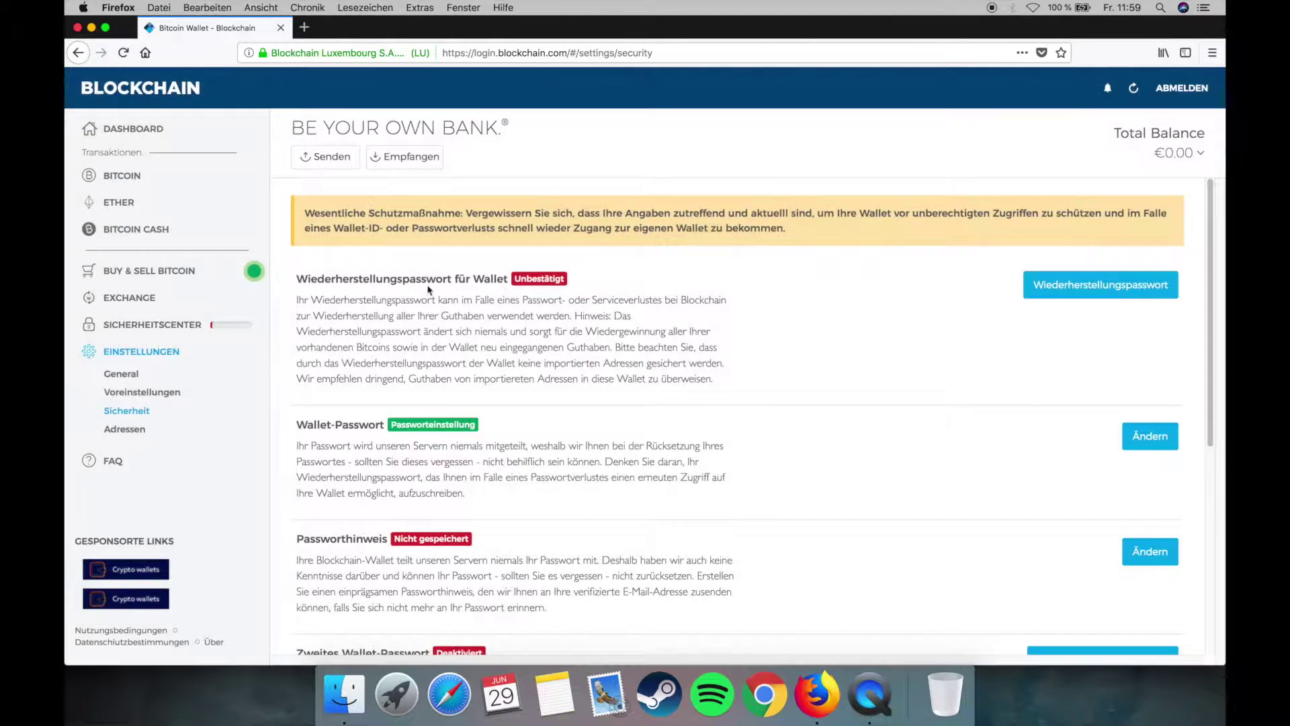
- Scroll down the Sicherheit page, then return to the DASHBOARD
scroll(432, 343, down, 5)
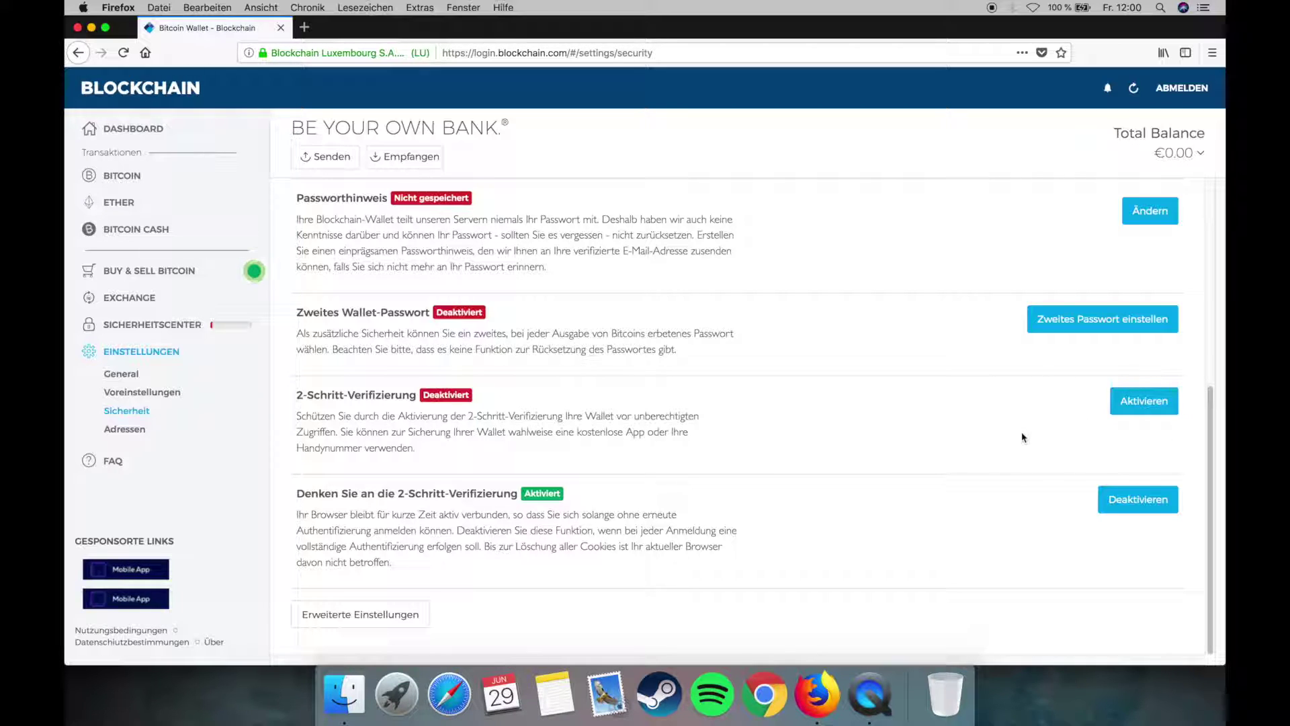
click(144, 133)
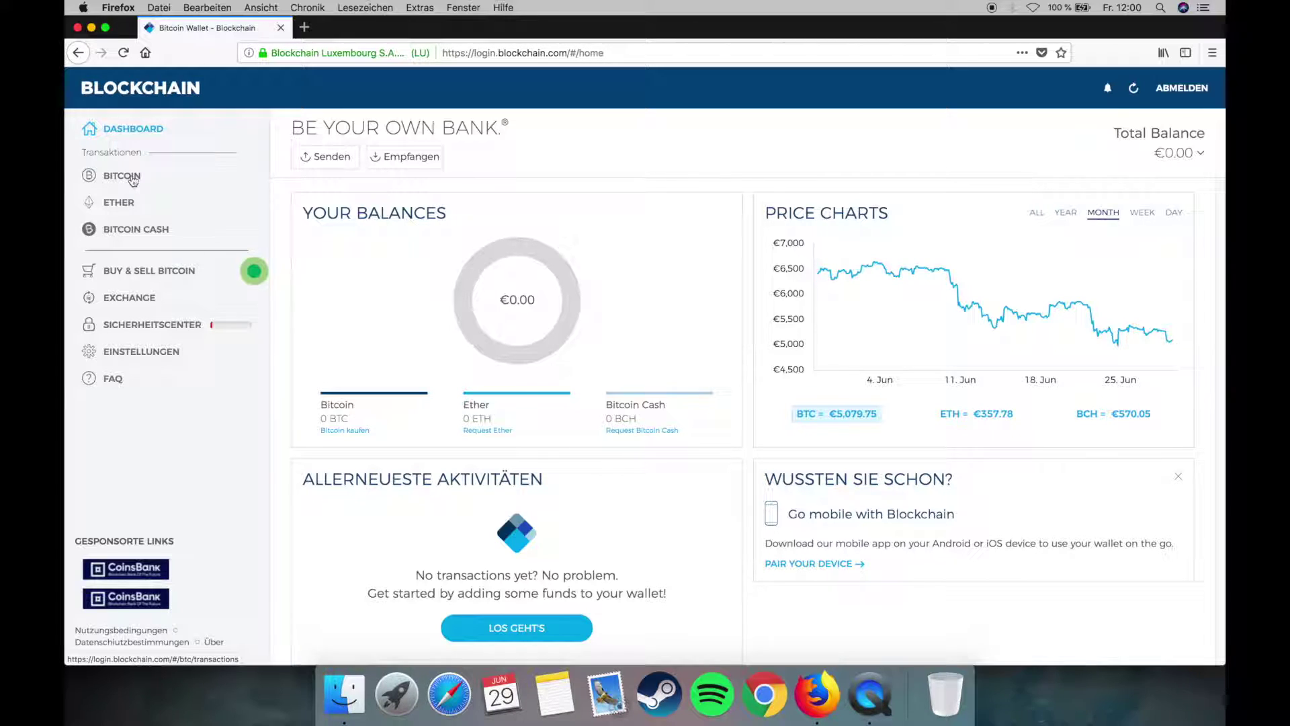
- Copy the Bitcoin receive address from the BITCOIN page's Empfangen dialog, then close it
click(133, 179)
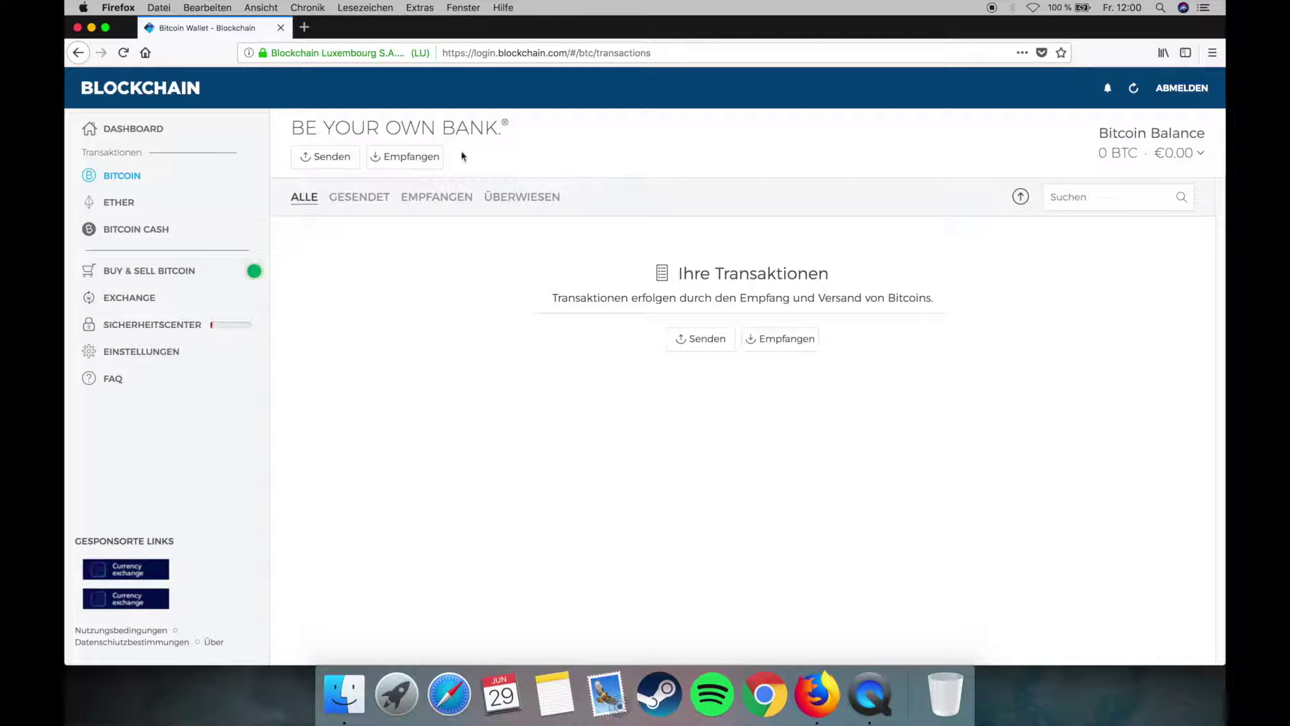
click(421, 161)
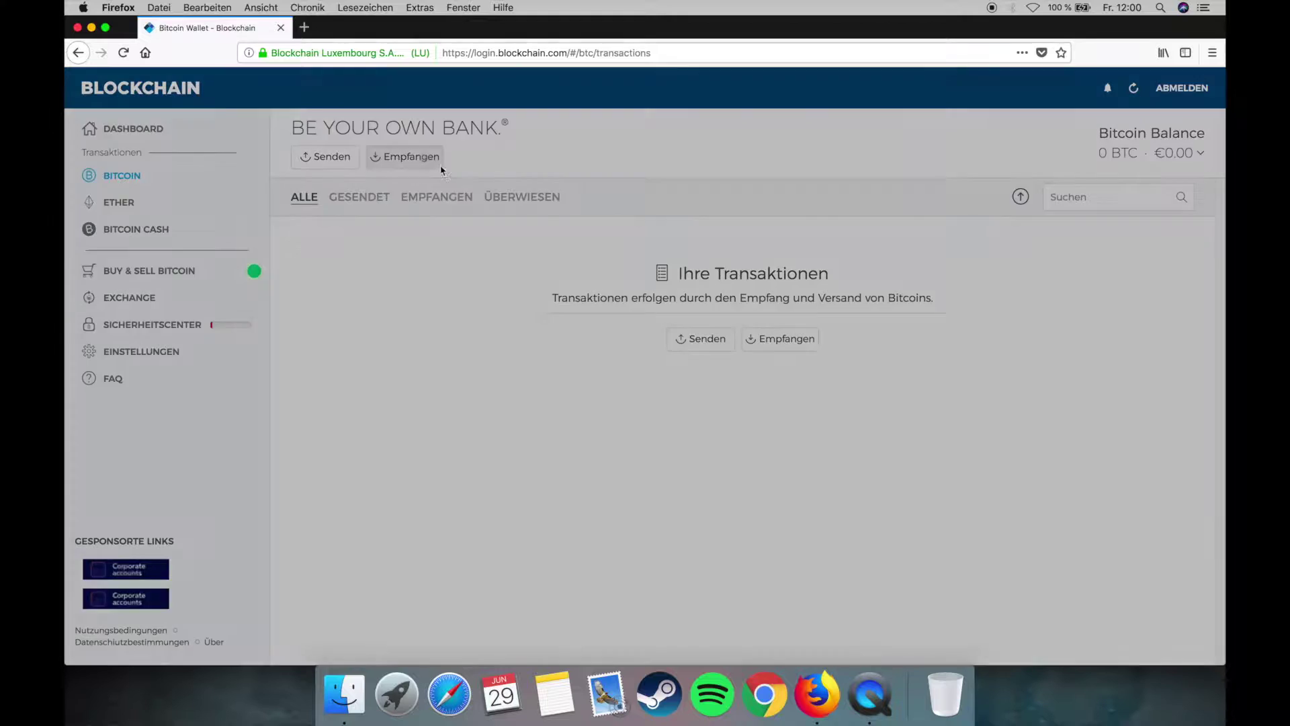
click(782, 333)
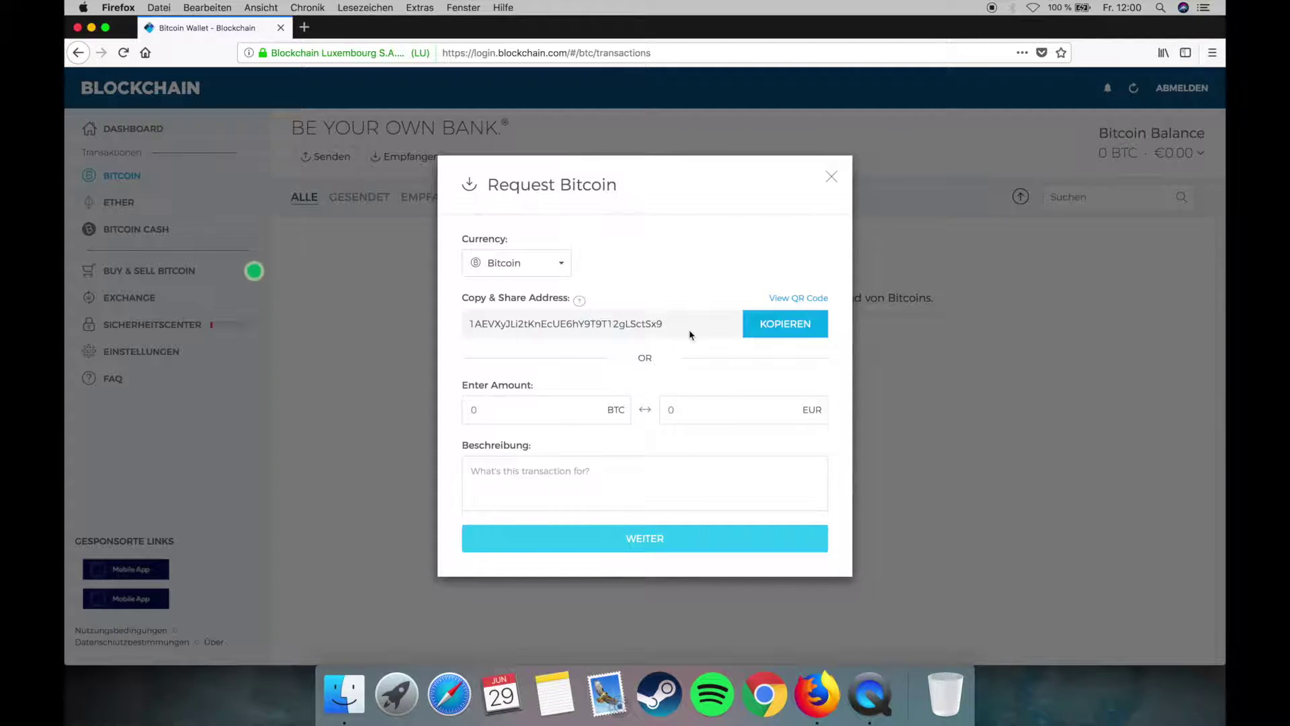
drag(686, 334, 484, 321)
click(483, 321)
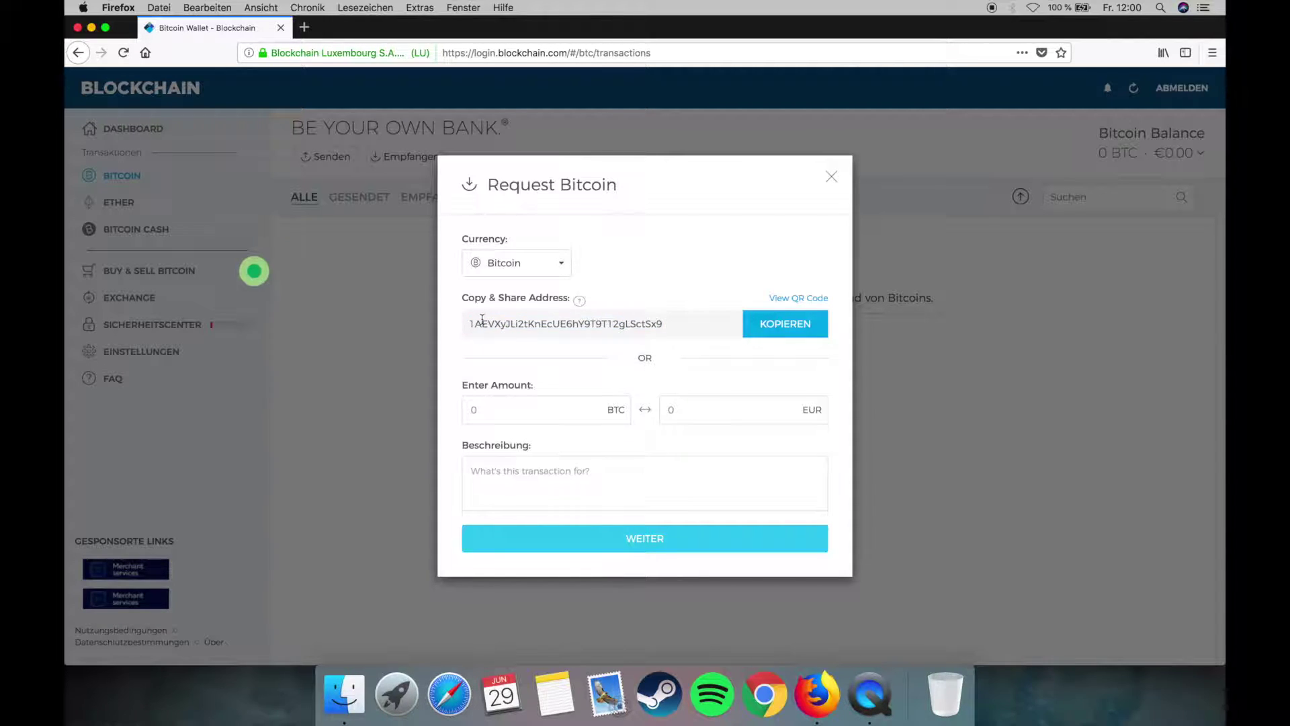
click(831, 177)
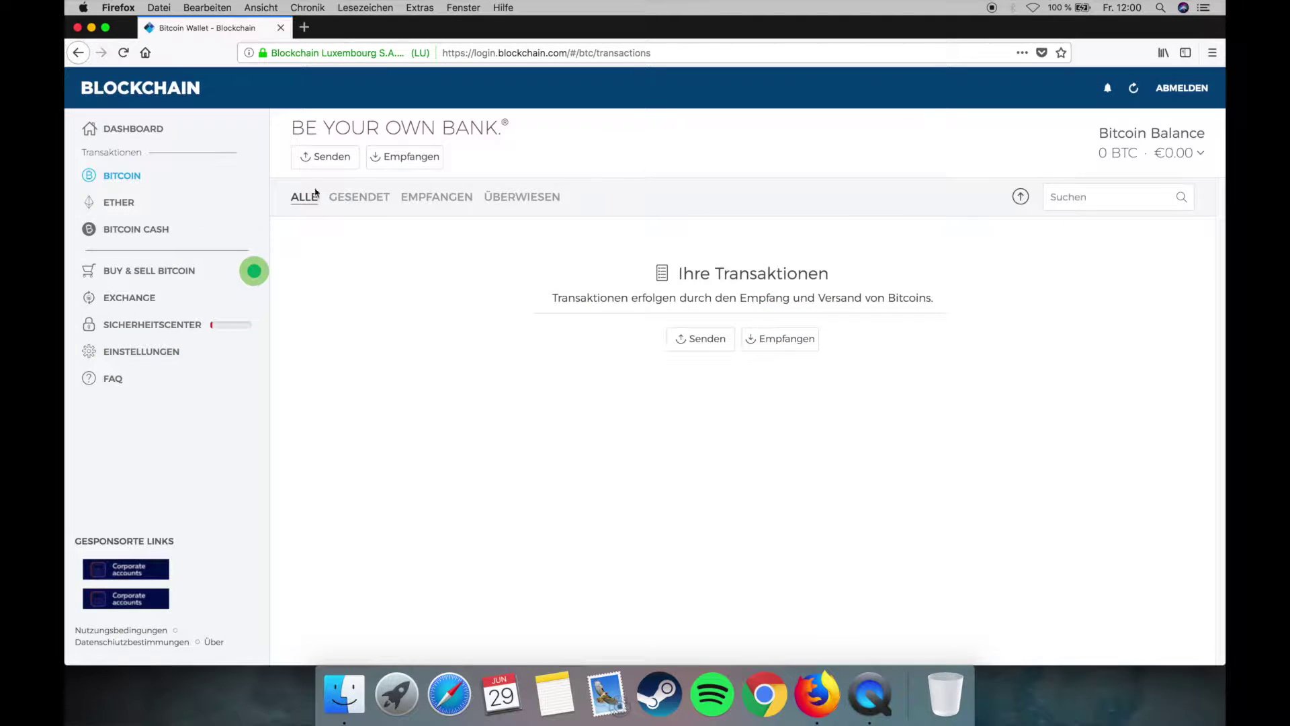
- View the Ether receive address and QR code, decline the survey, then go to BITCOIN CASH
click(112, 202)
click(421, 160)
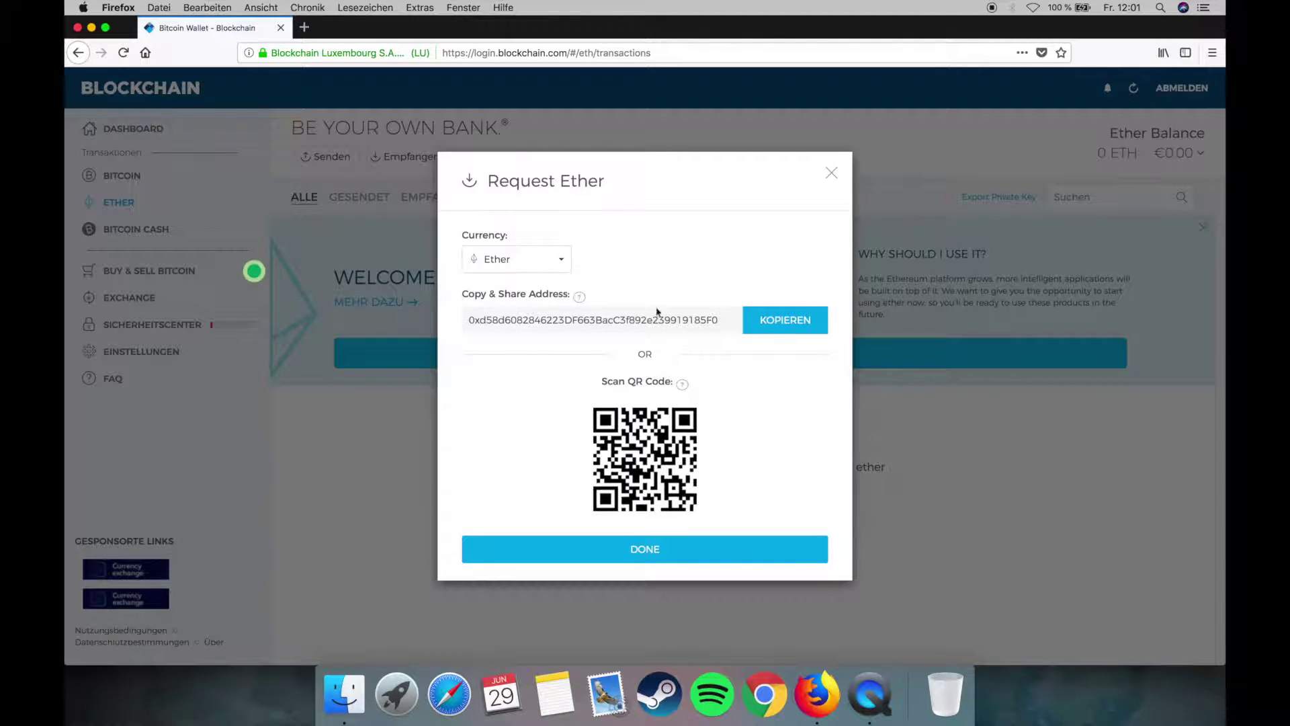
click(835, 180)
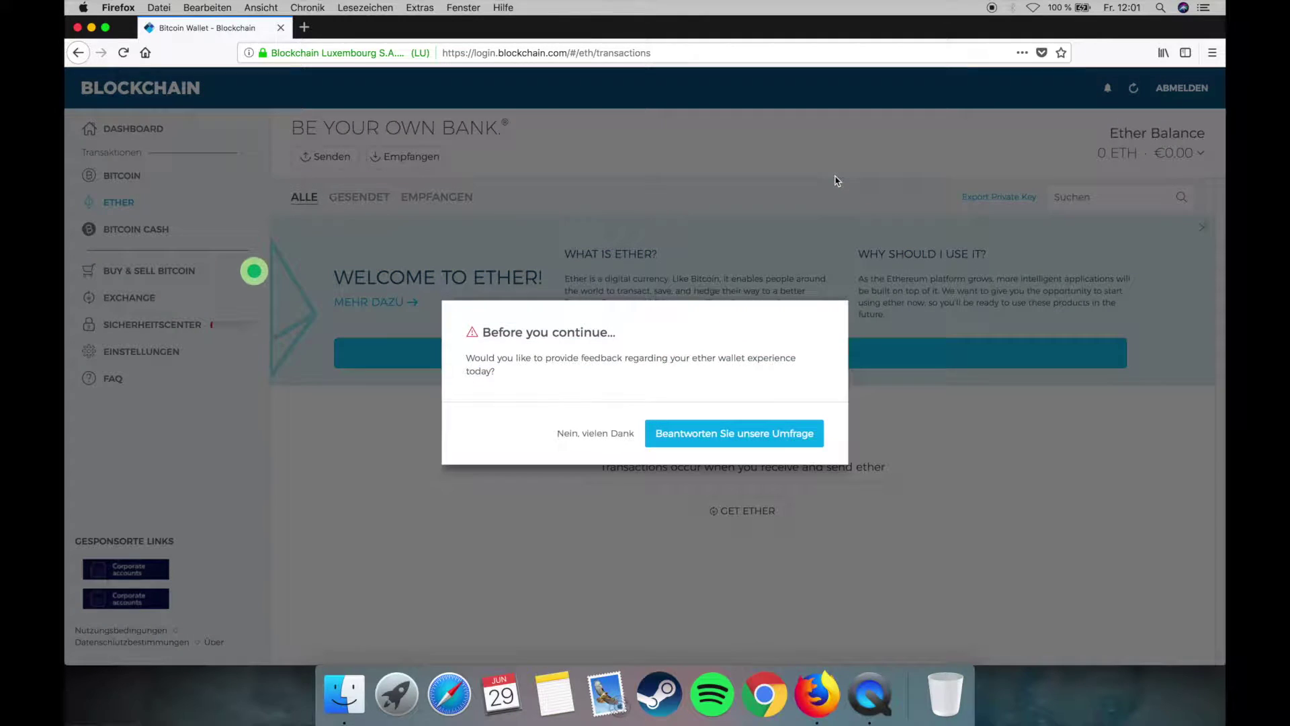
click(611, 435)
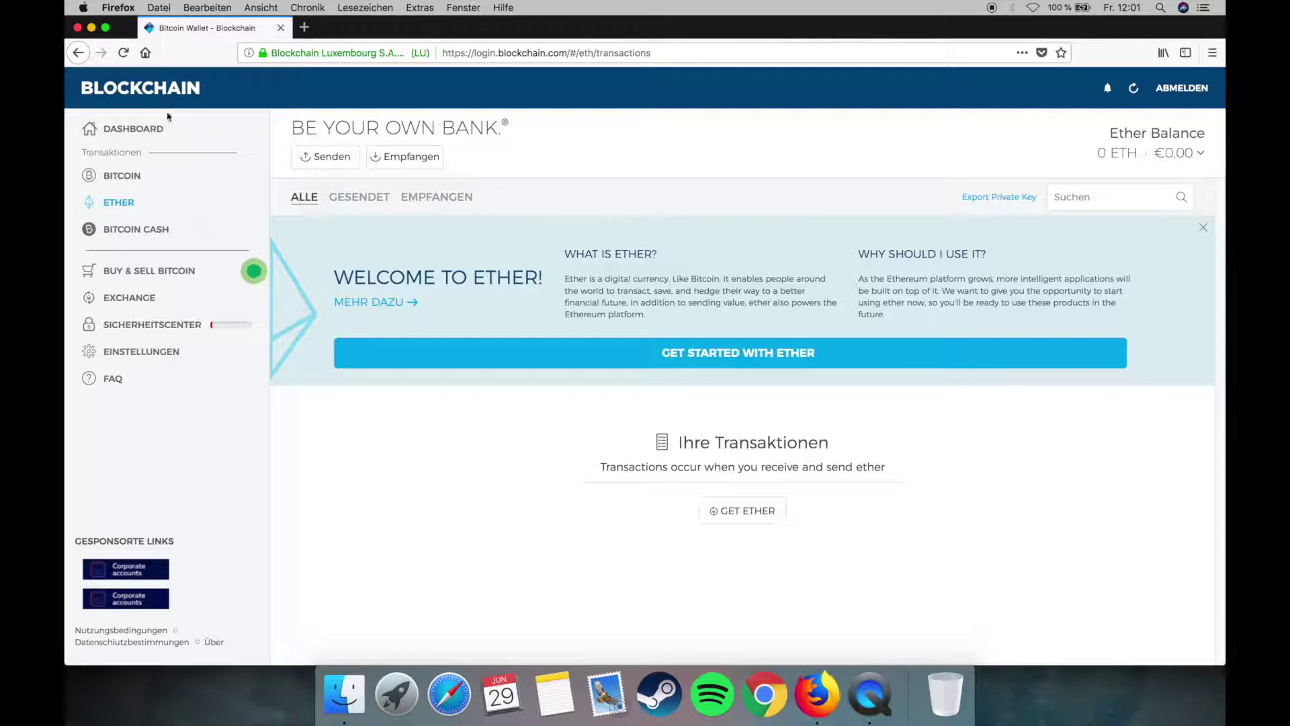
click(135, 228)
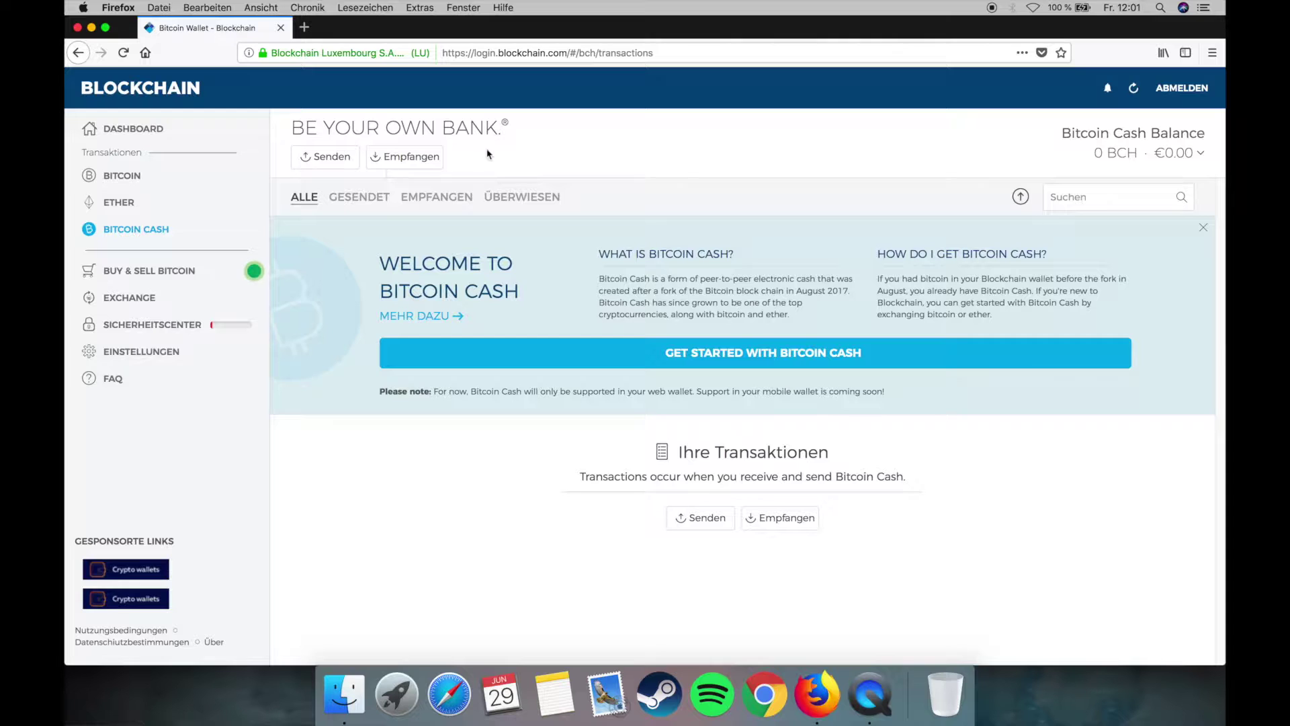
- Open the Bitcoin Cash receive address dialog, then close it
click(412, 157)
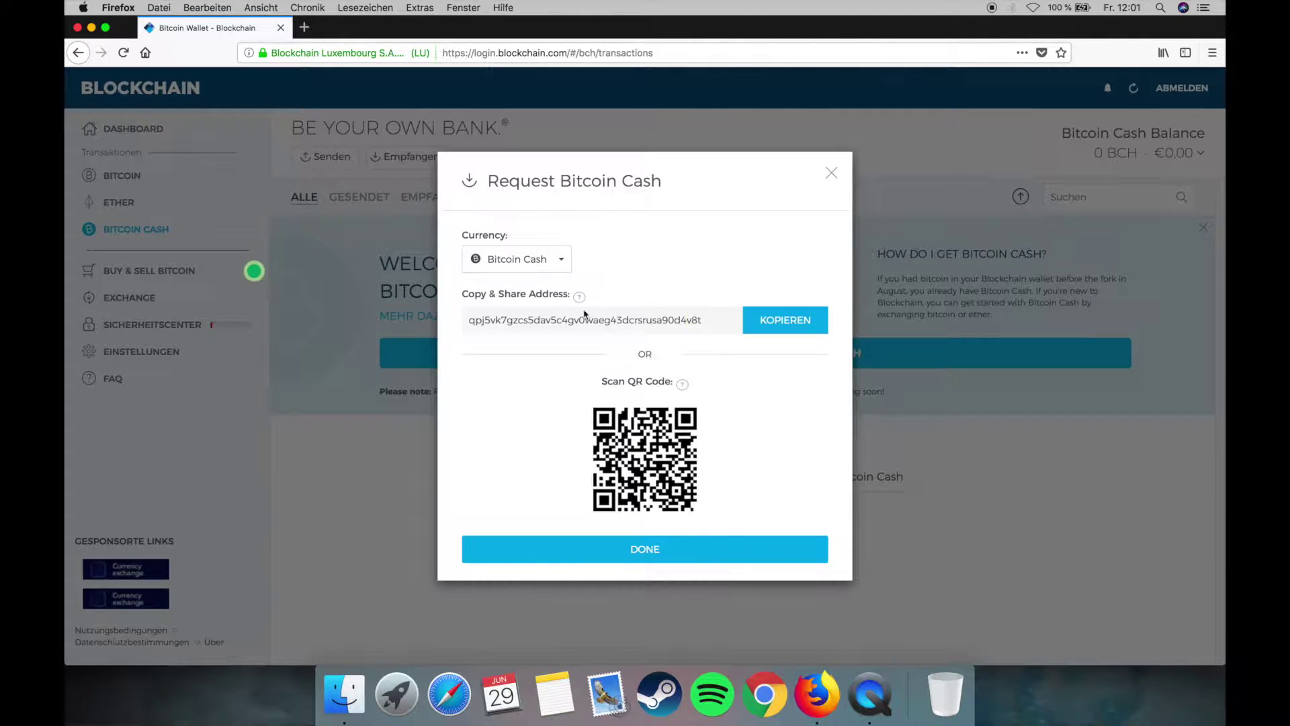
mouse_move(580, 298)
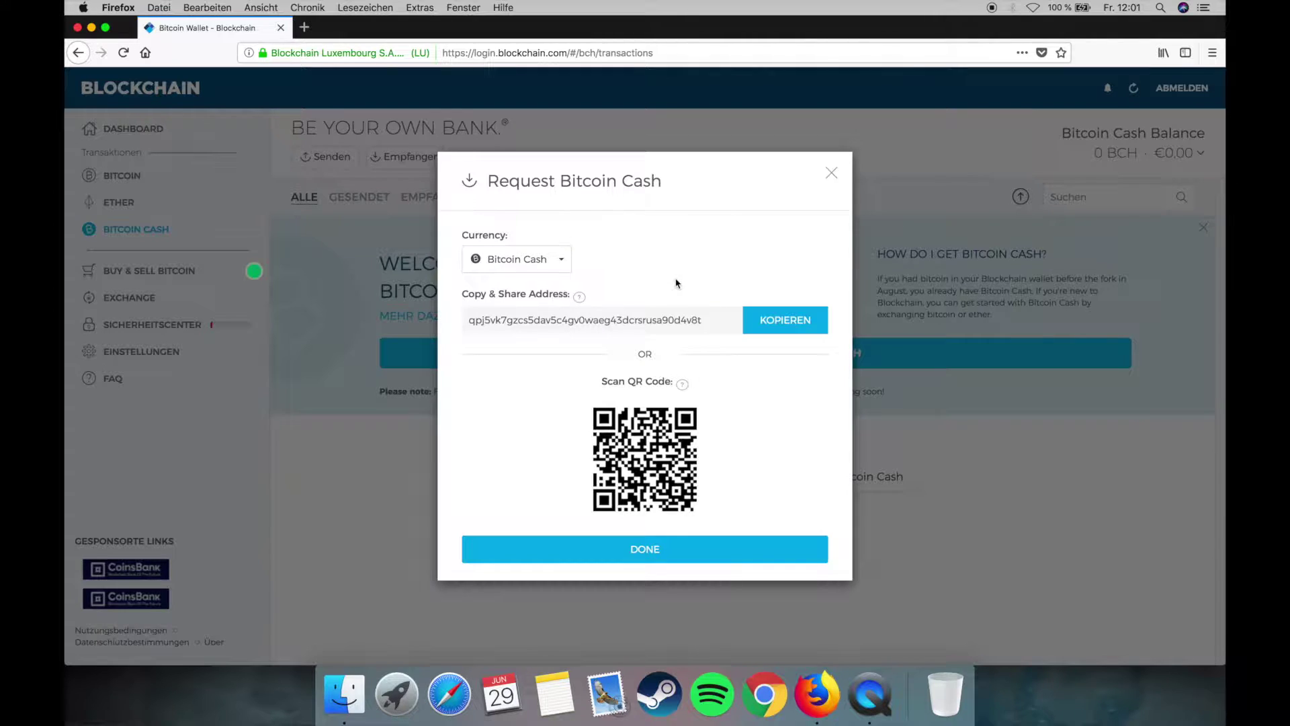
click(833, 175)
- Switch between Bitcoin and Bitcoin Cash, view the BCH receive address again, and end on BITCOIN
click(138, 176)
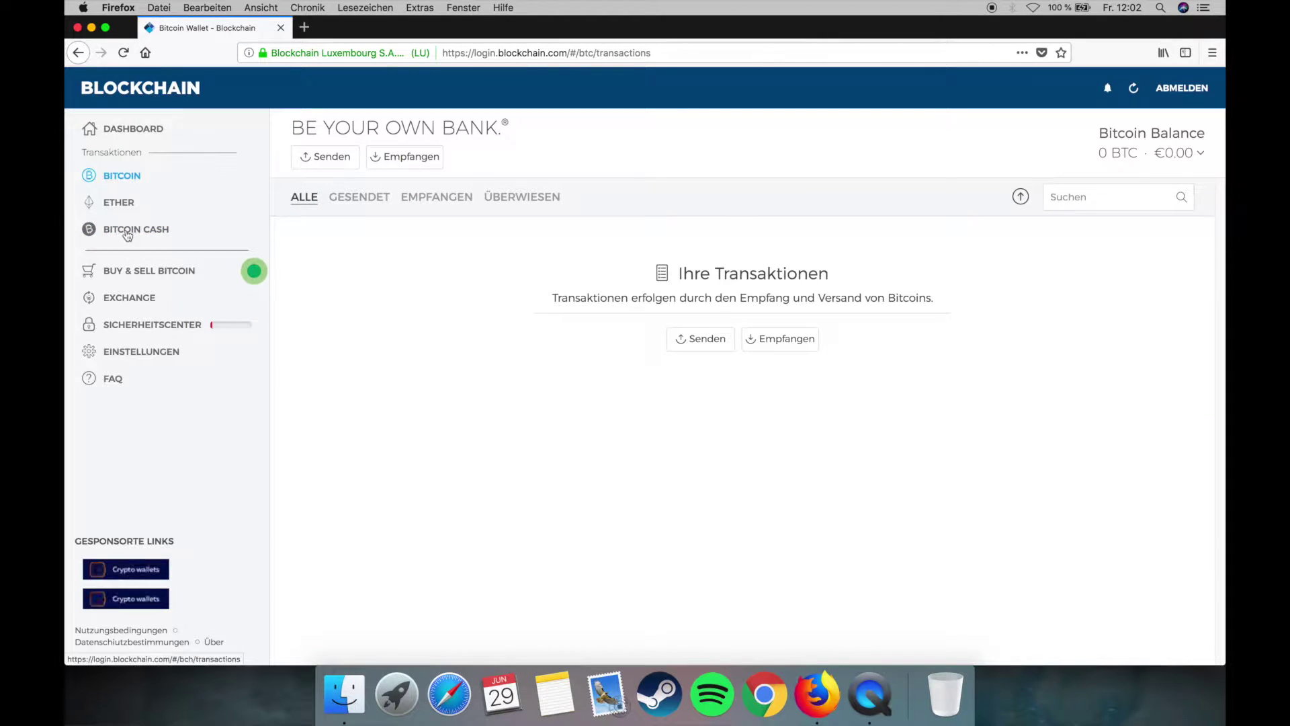
click(180, 233)
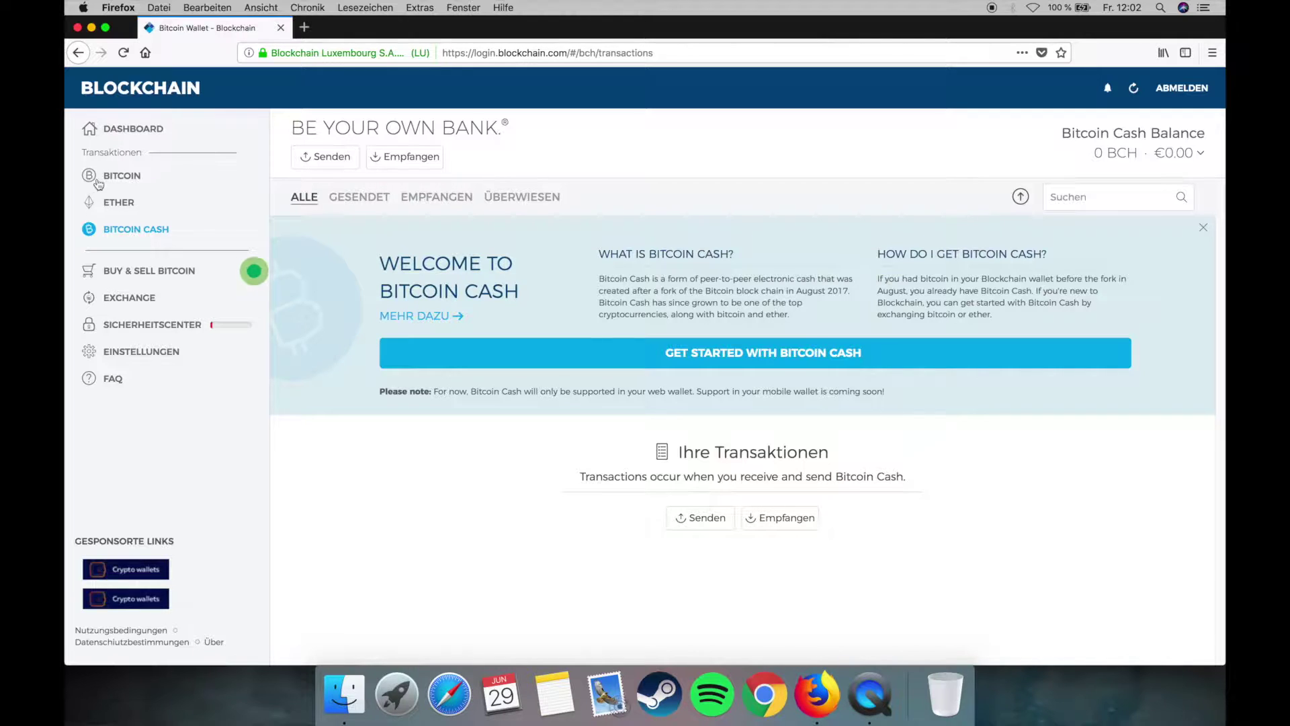
click(113, 177)
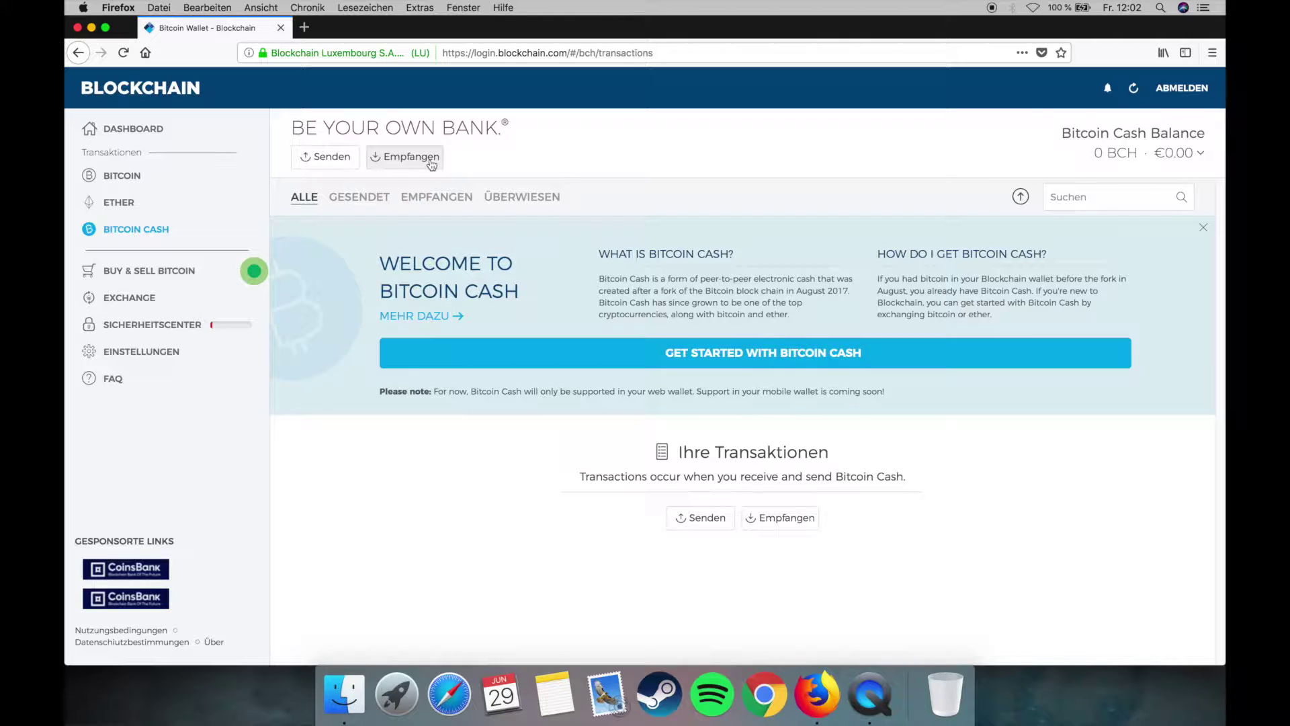
click(431, 163)
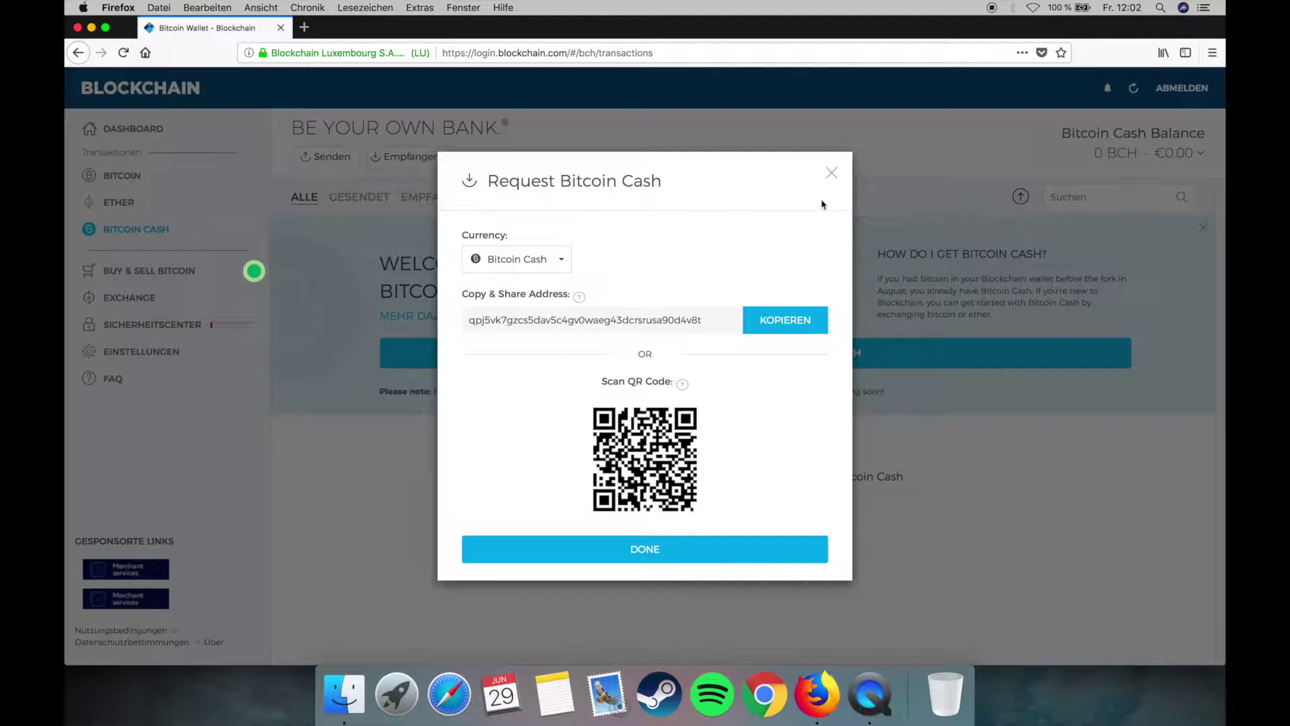
click(831, 174)
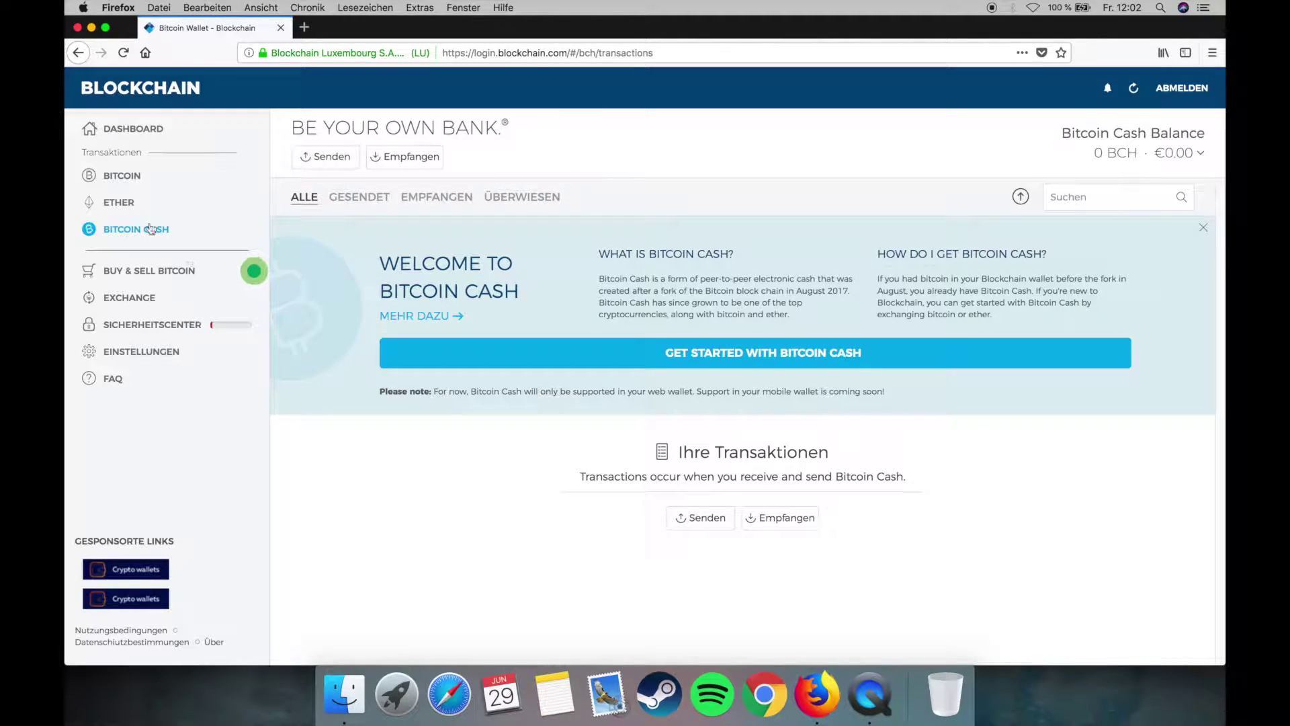
click(114, 183)
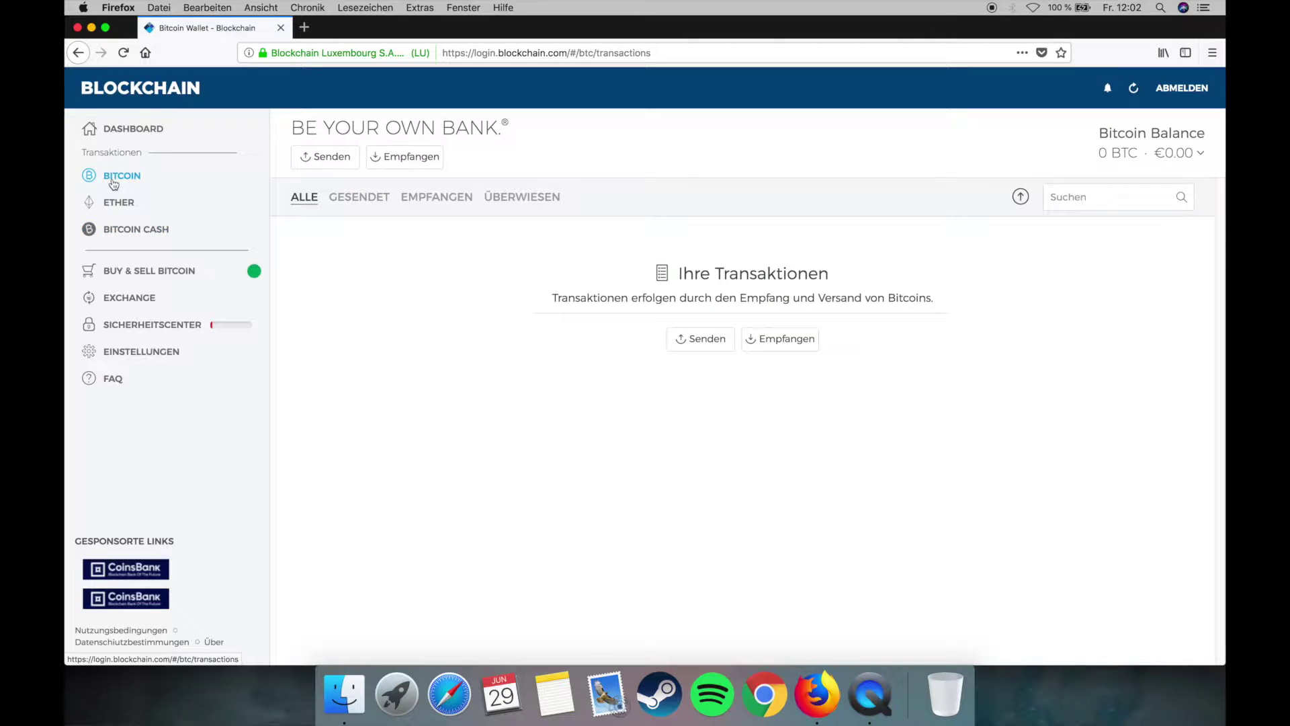
- Open the Bitcoin send form and keep Bitcoin as the currency to send
click(328, 162)
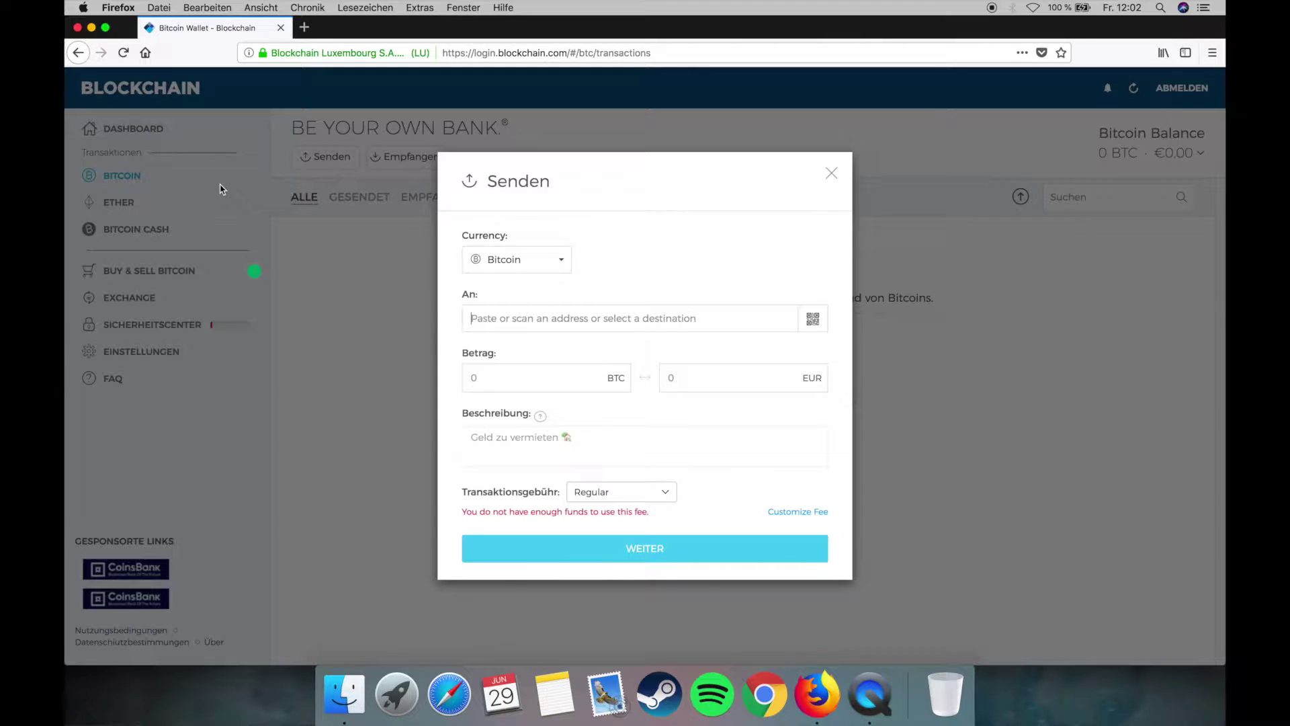
click(524, 320)
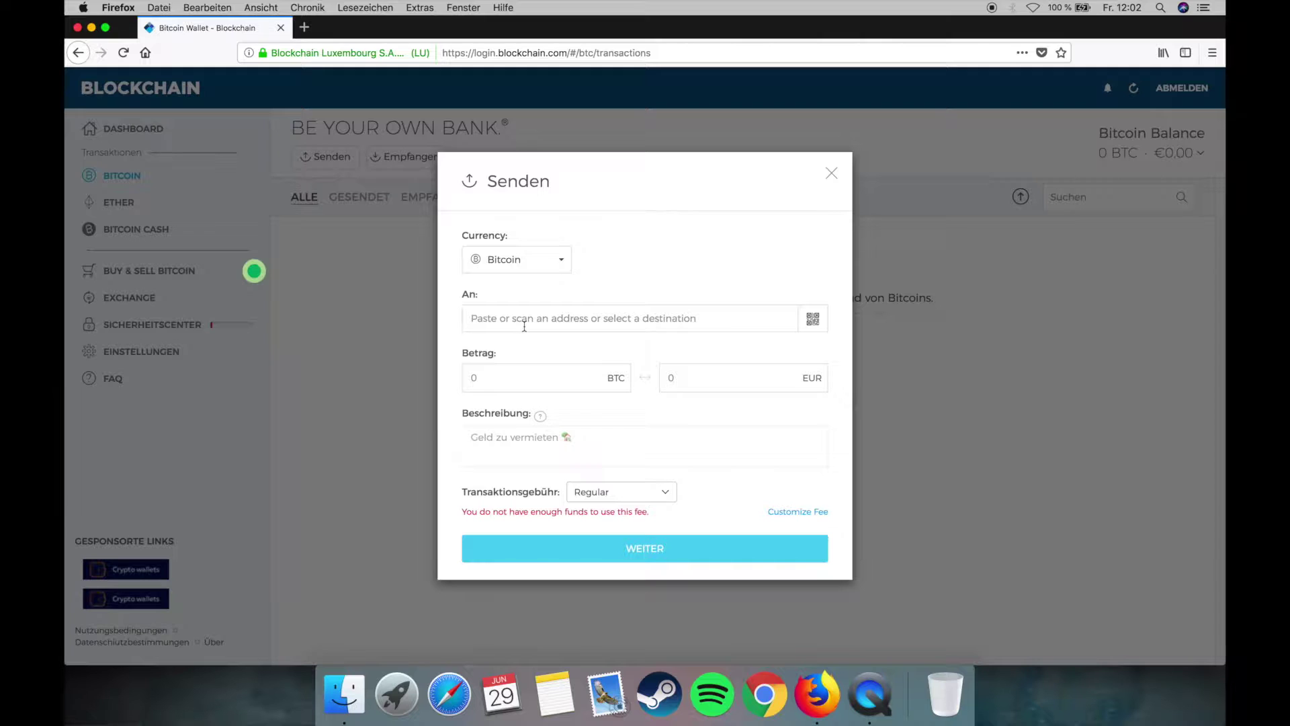
click(535, 259)
click(512, 288)
- Try a euro amount, clear it, then enter 0.1 BTC (507.97 EUR) as the amount
click(732, 371)
text(10)
key(BackSpace)
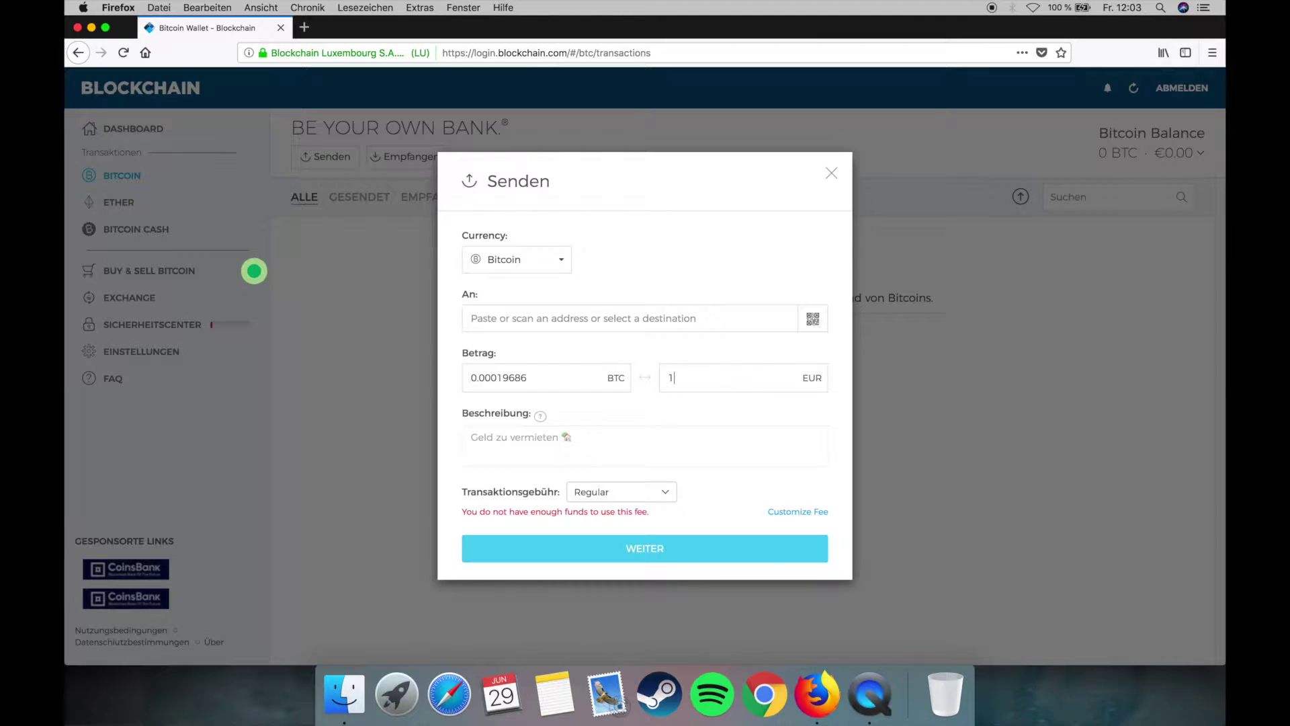
key(BackSpace)
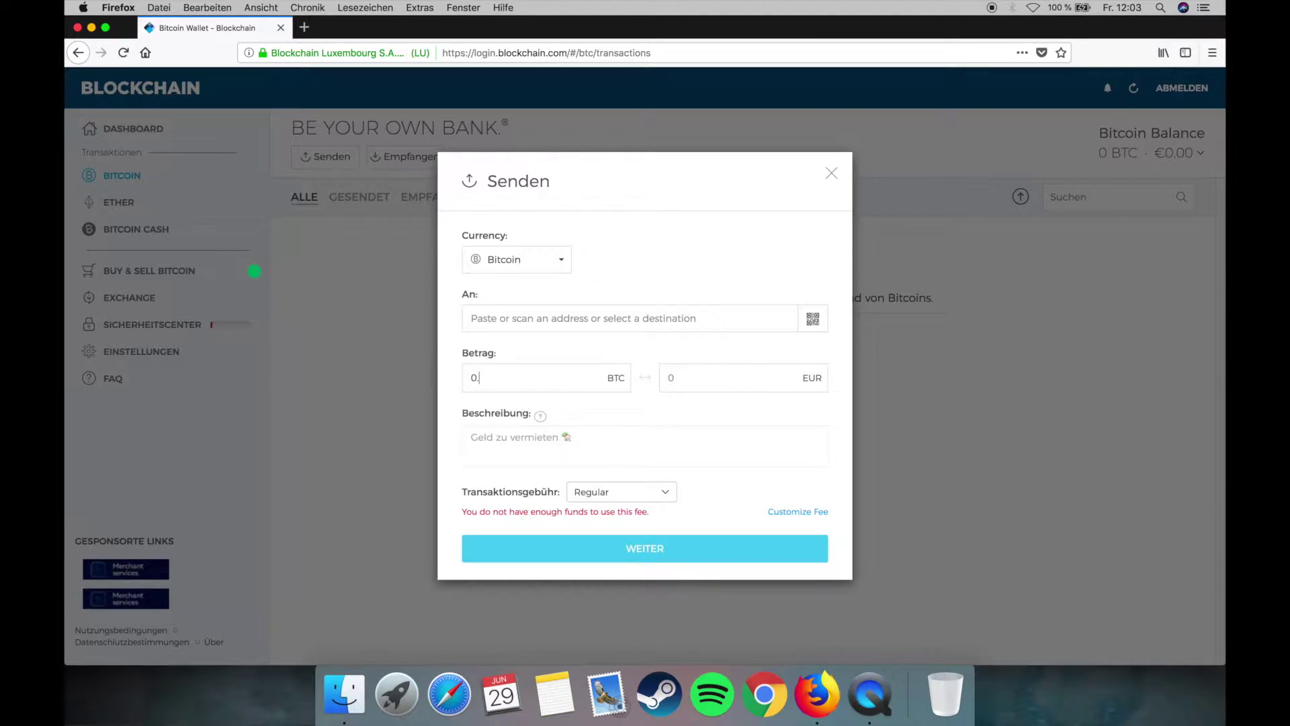
text(.1)
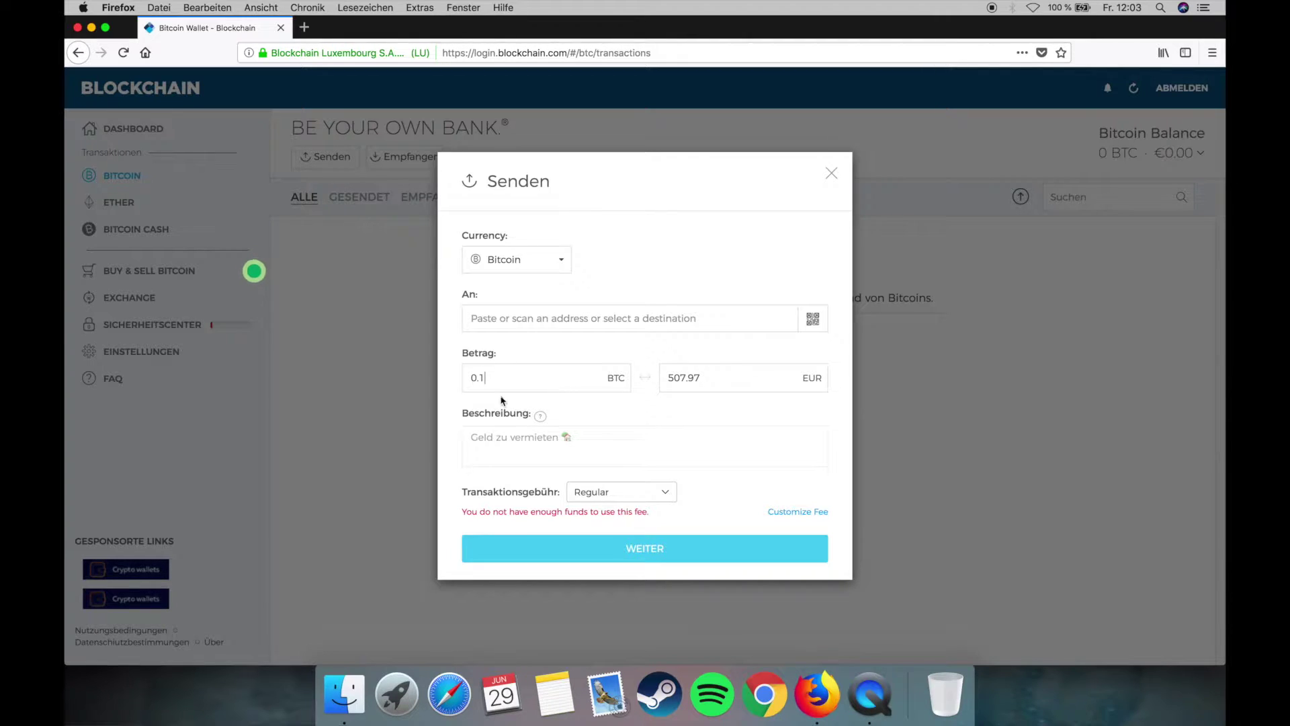
key(BackSpace)
text(01)
key(BackSpace)
key(BackSpace)
text(1)
- Switch the transaction fee from Regular to Priority, then try Customize Fee and cancel it
click(621, 499)
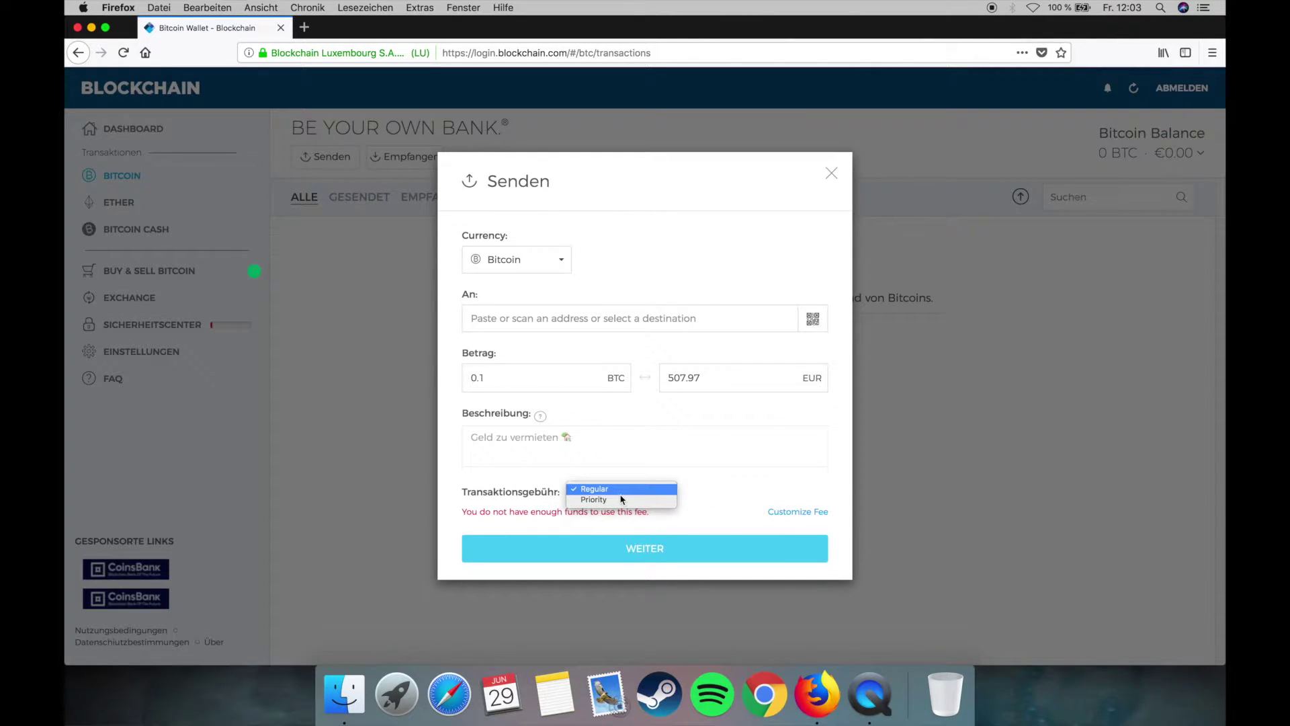
click(620, 497)
click(620, 497)
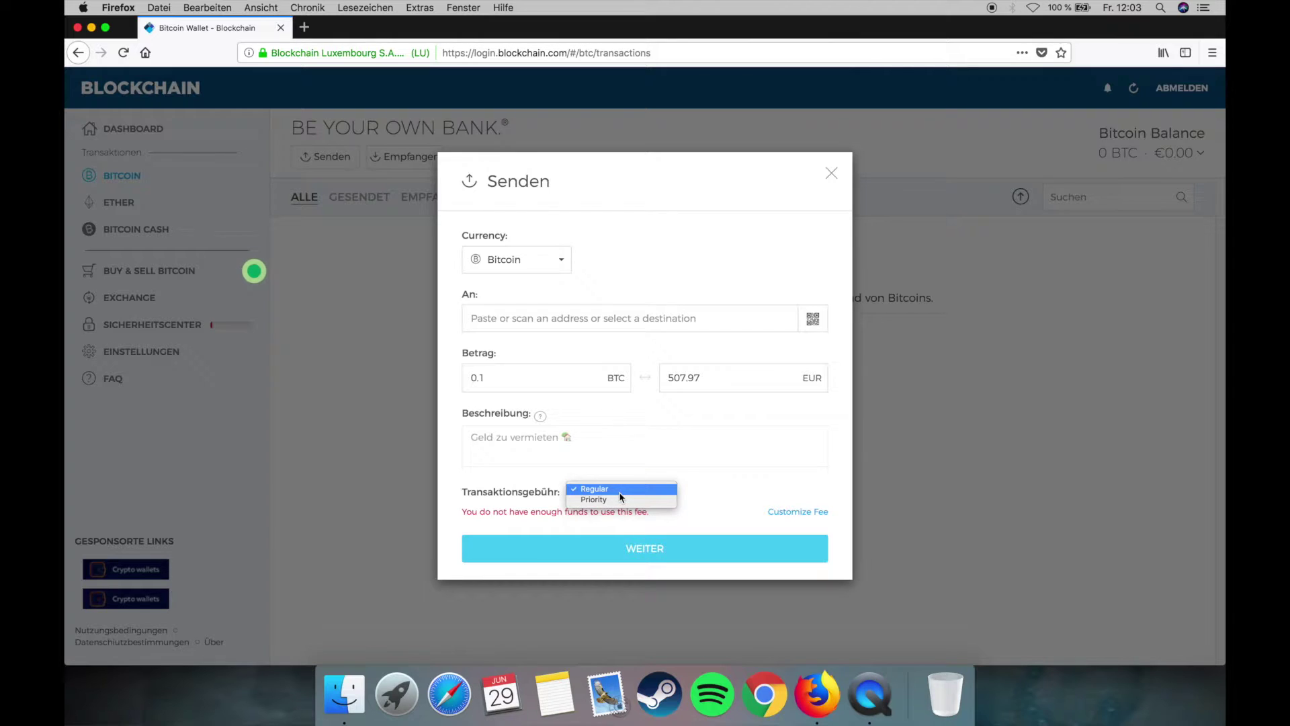
click(619, 490)
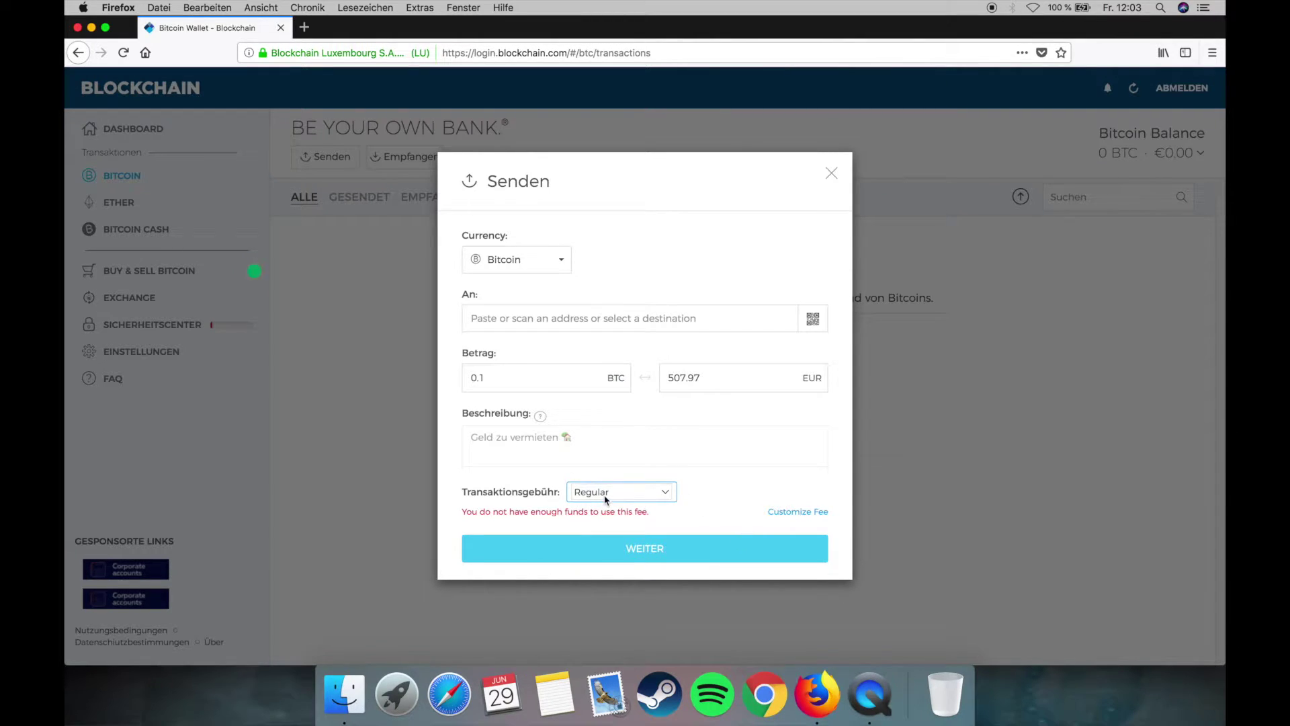
click(604, 495)
click(601, 501)
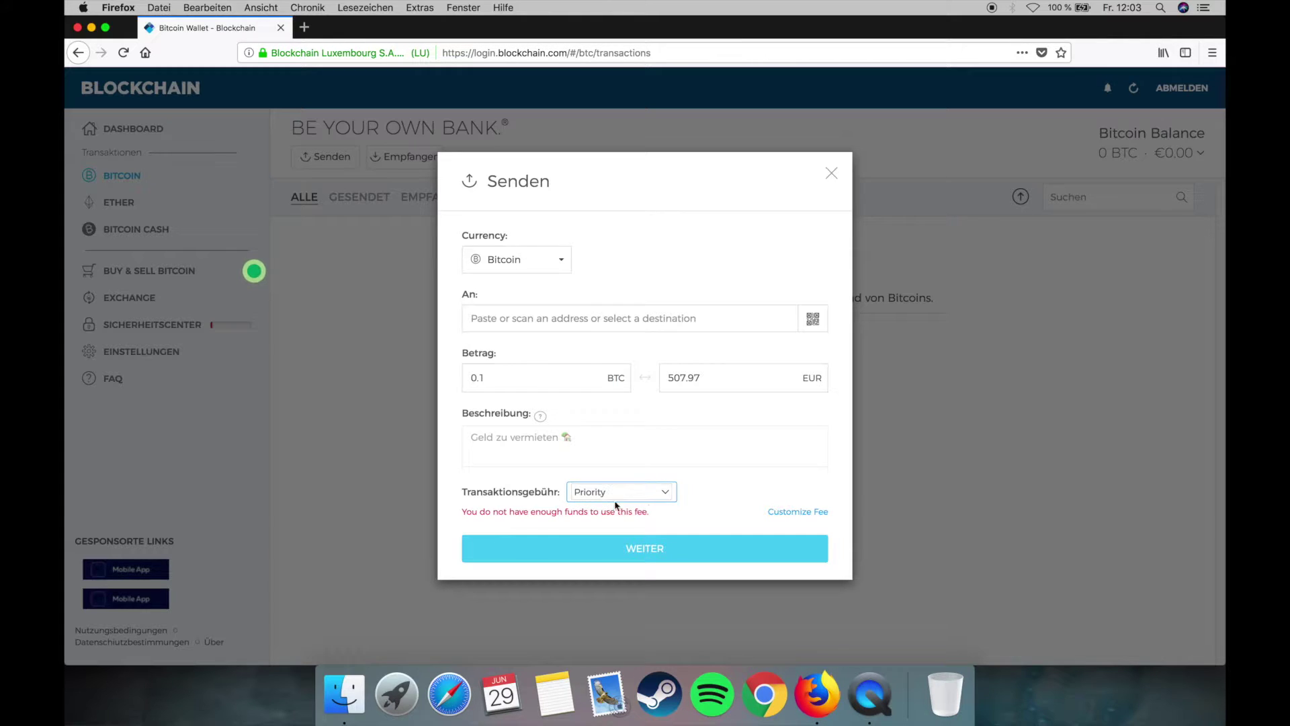
click(780, 512)
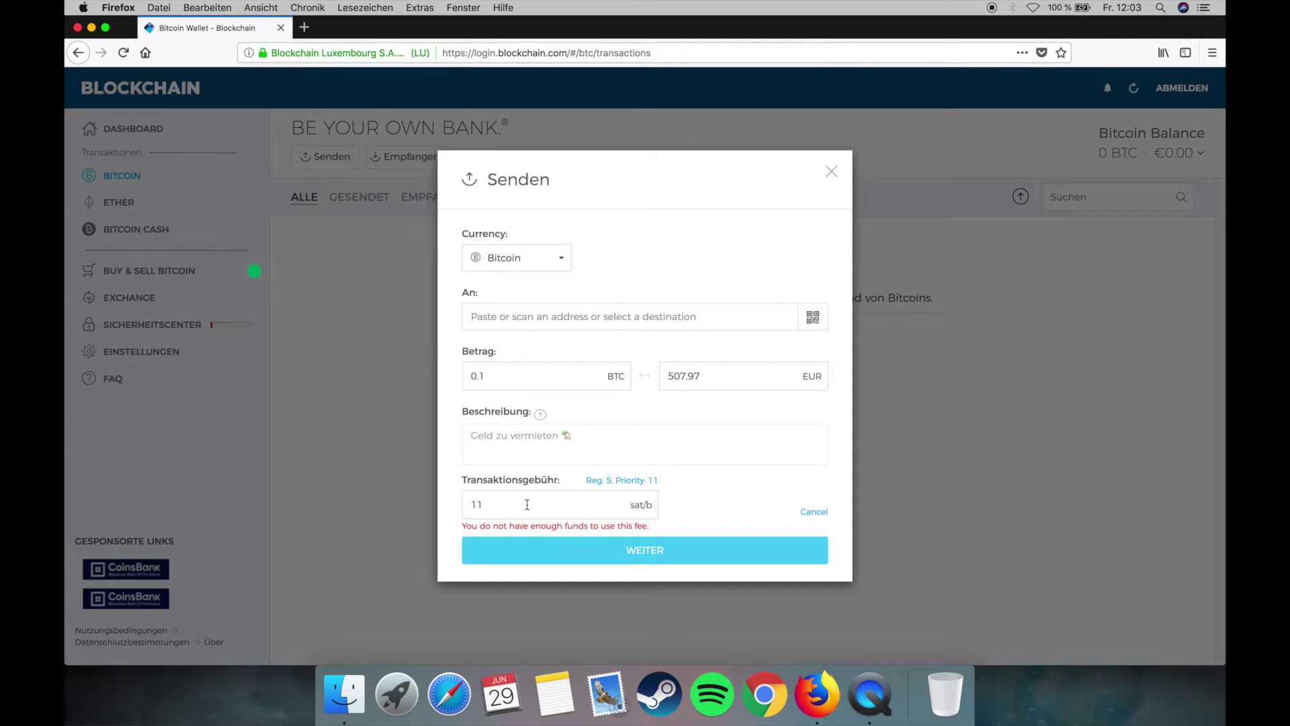
click(821, 514)
- Set the fee back to Regular and close the send form without sending
click(628, 491)
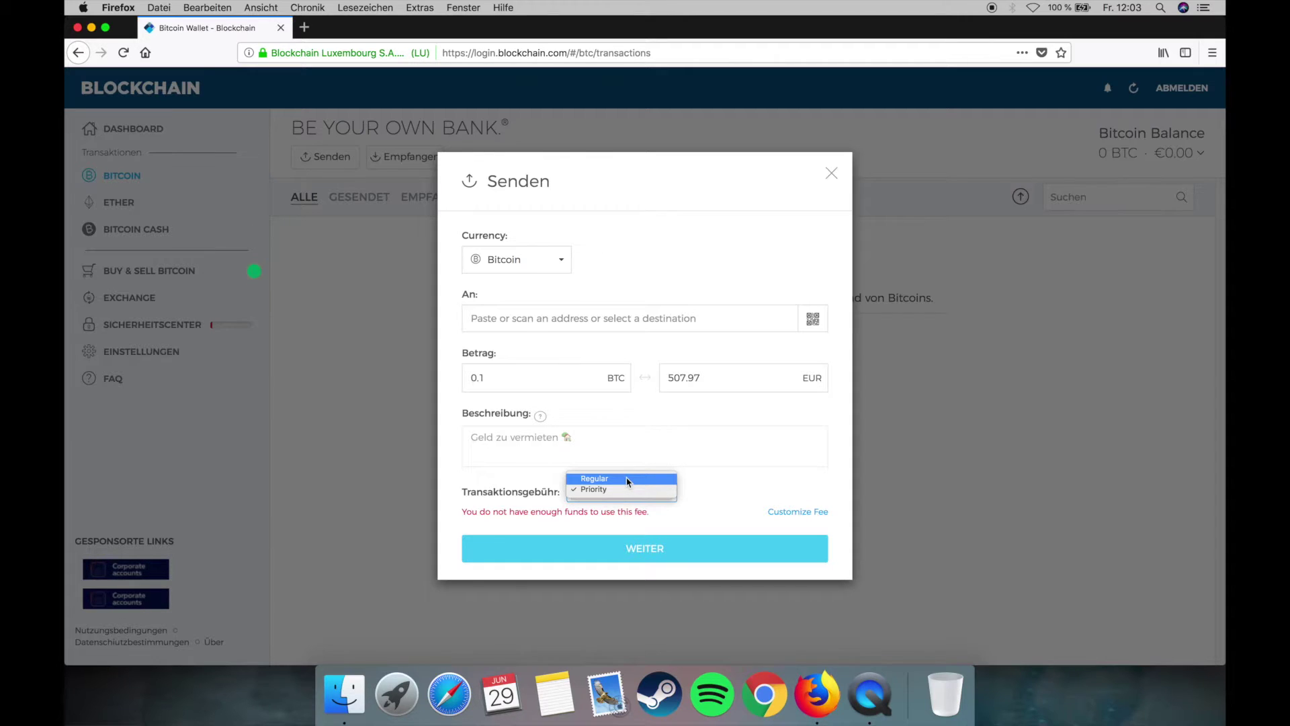
click(628, 478)
click(612, 492)
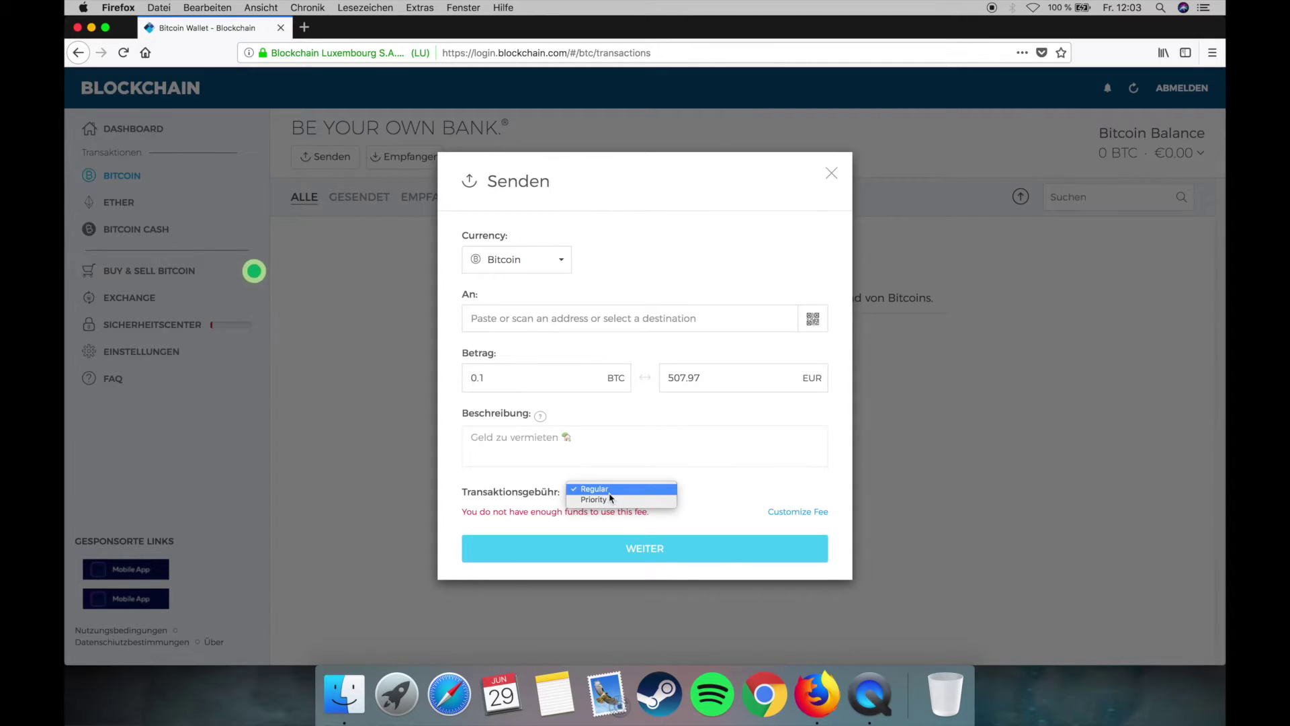
click(610, 500)
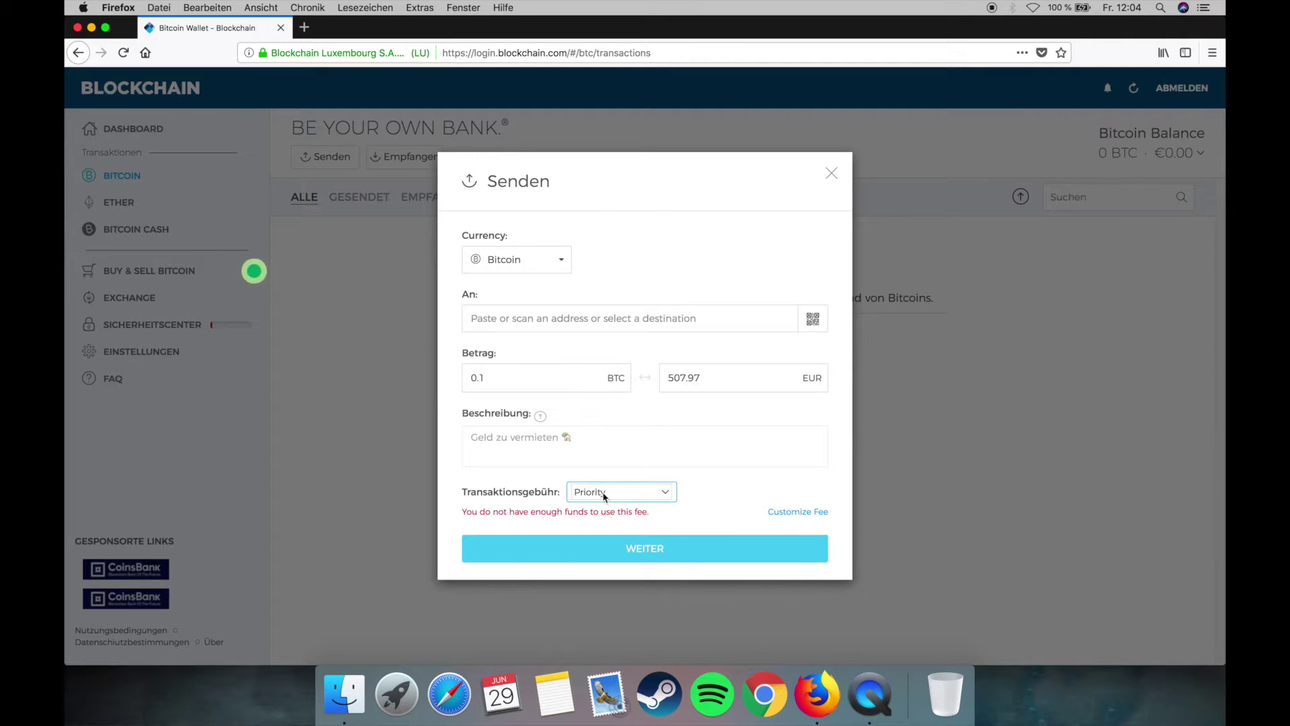
click(588, 496)
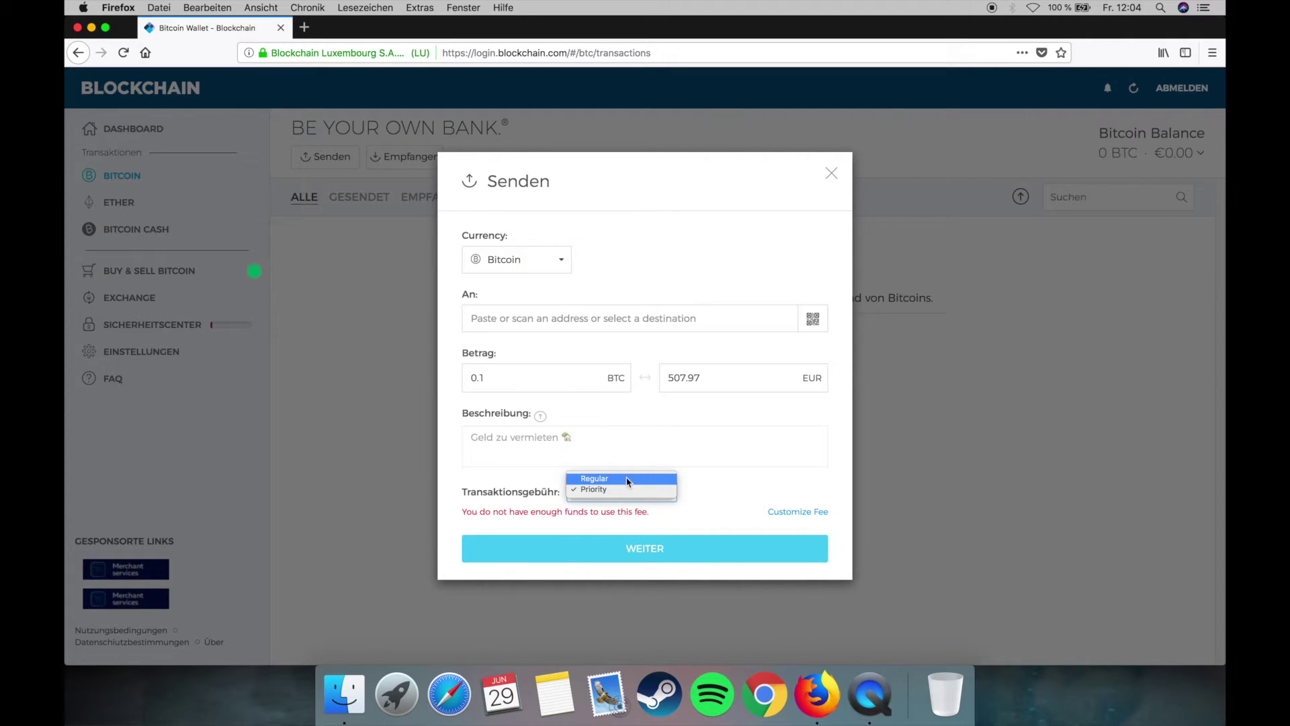
click(628, 479)
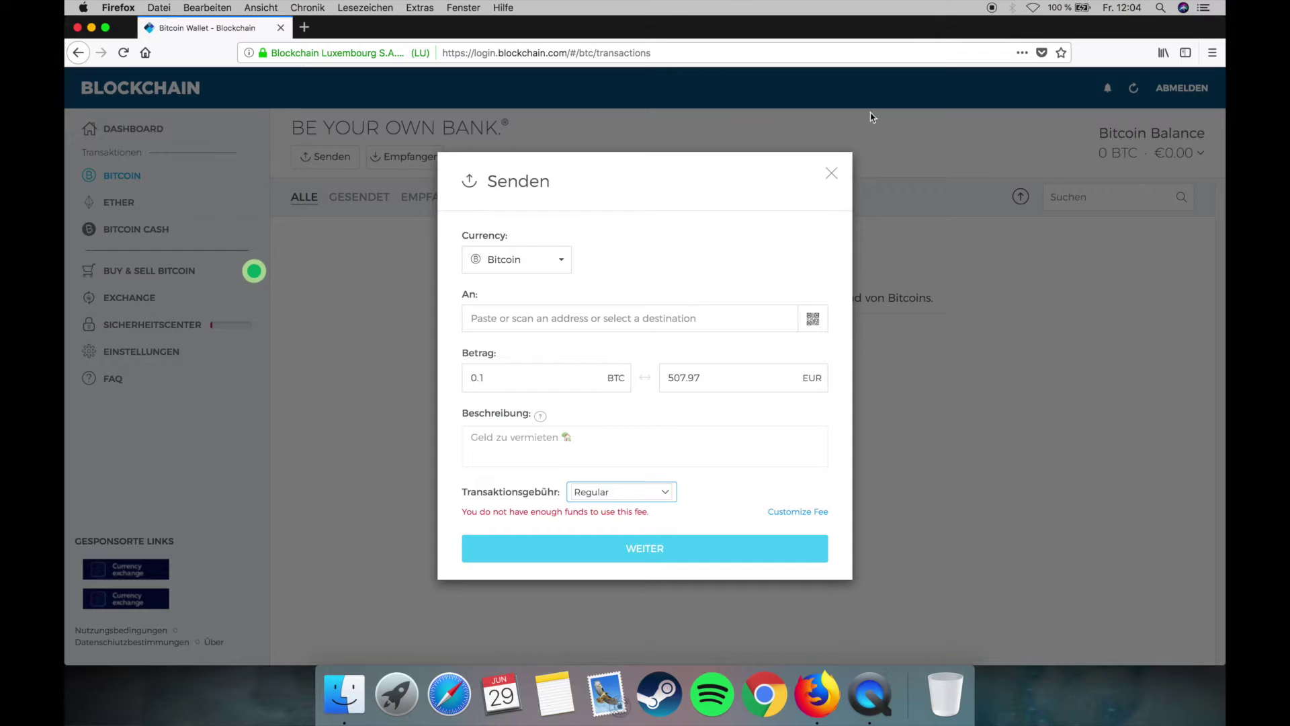
click(833, 176)
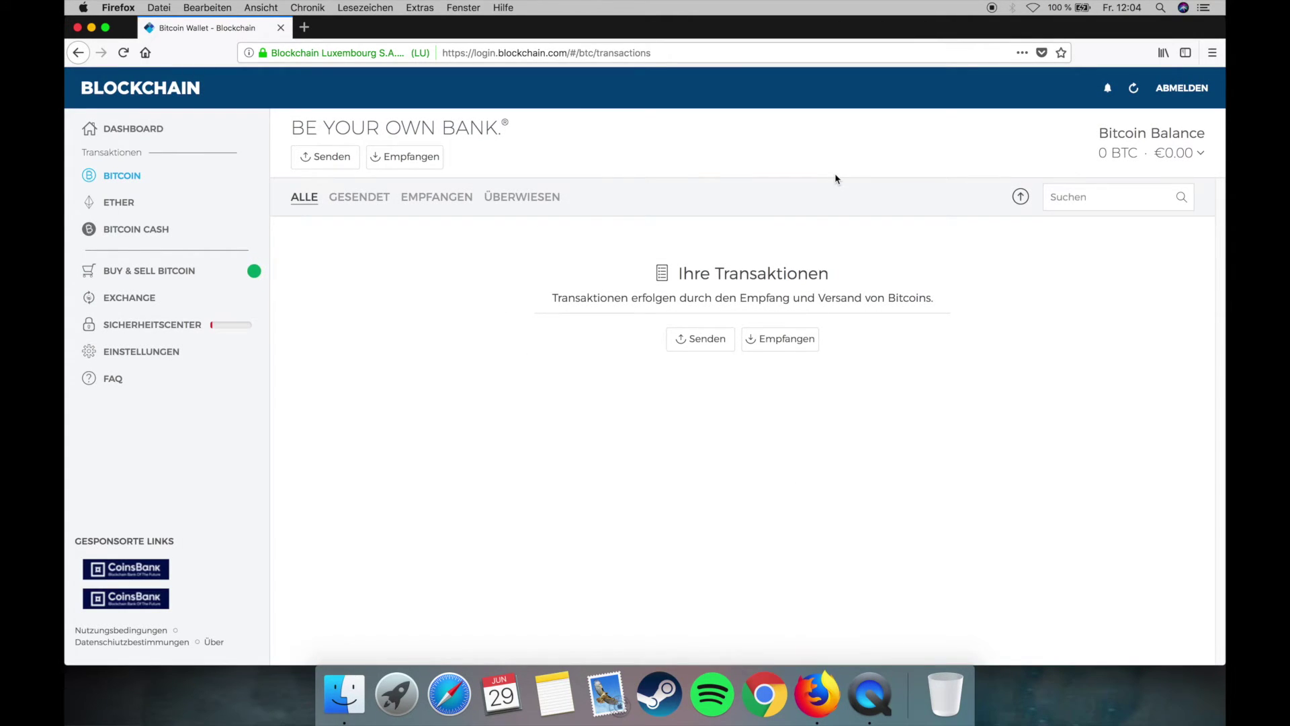